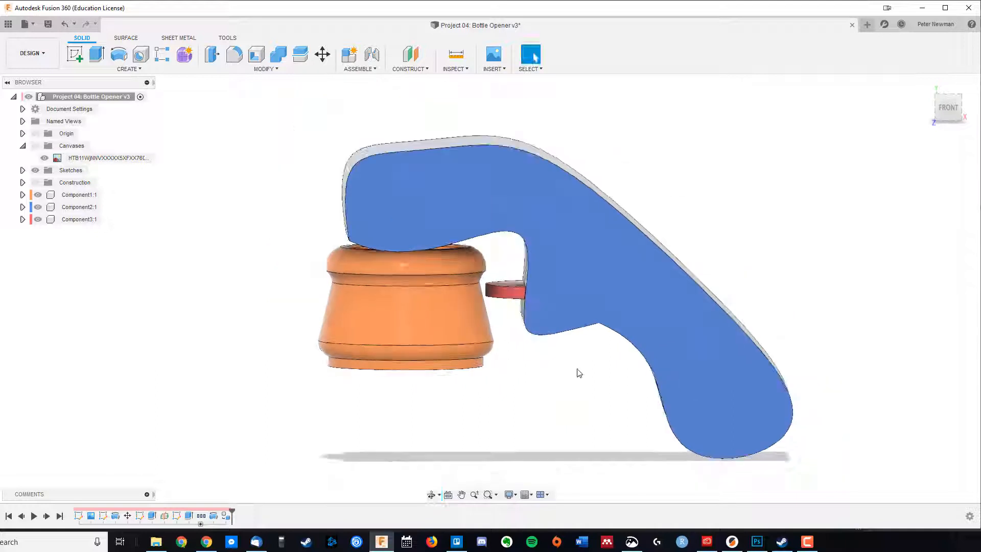
key(Escape)
shift+middle_drag(565, 378, 566, 329)
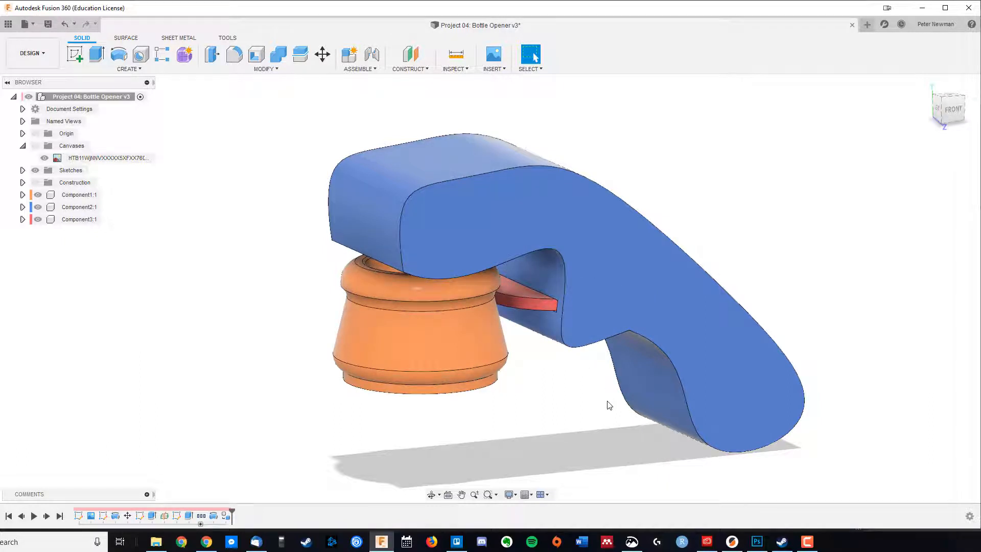
shift+middle_drag(609, 405, 561, 355)
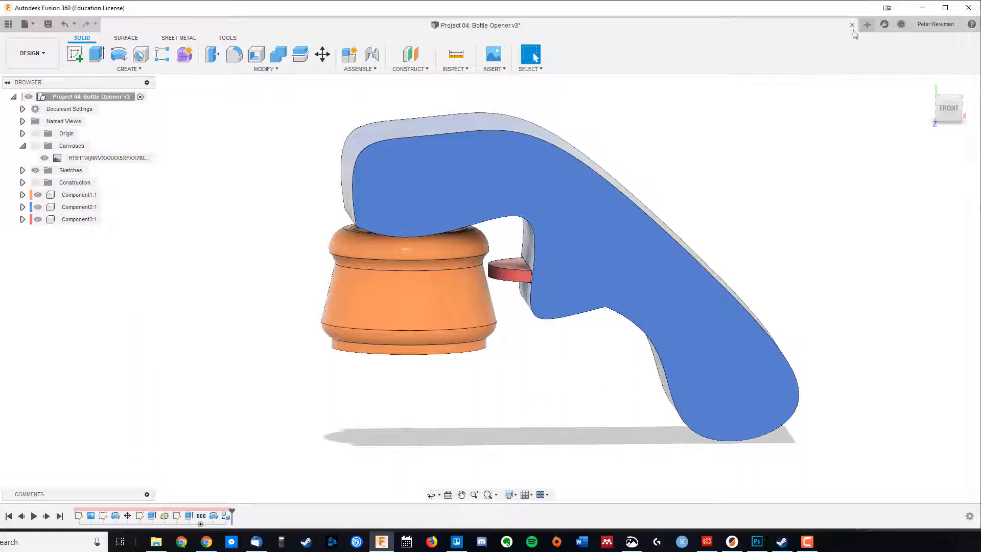
Save a new design as Bottle opener and start a sketch on the front XY plane
click(867, 25)
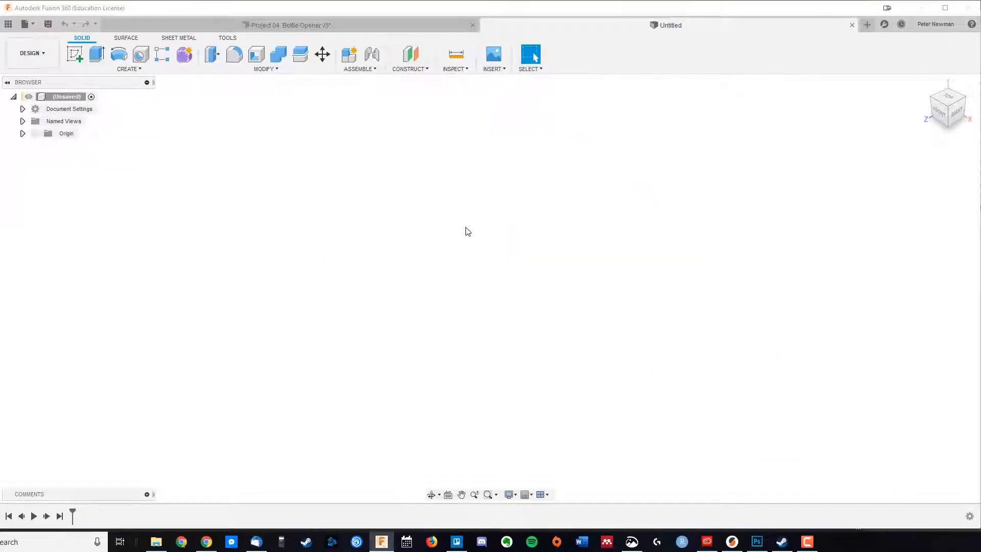
key(ctrl+s)
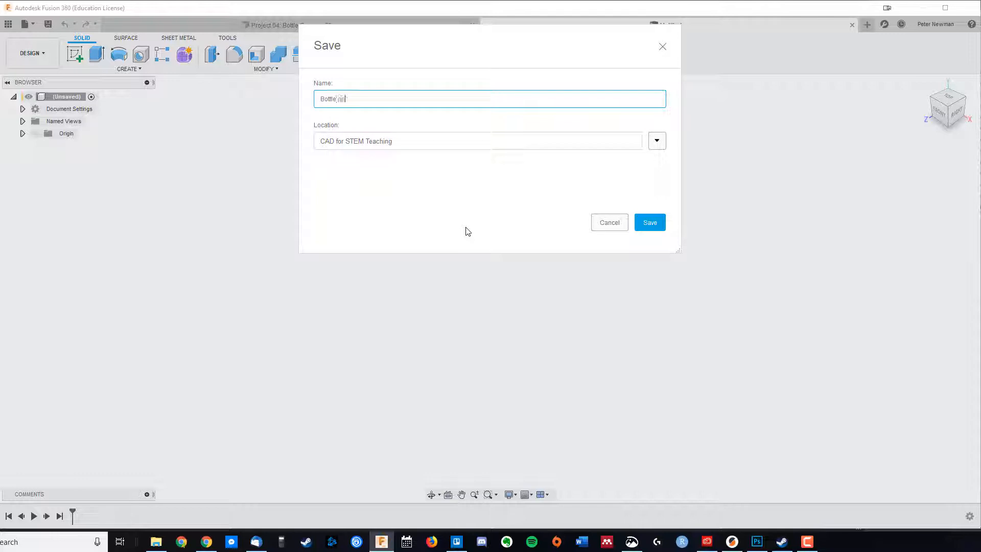
key(Return)
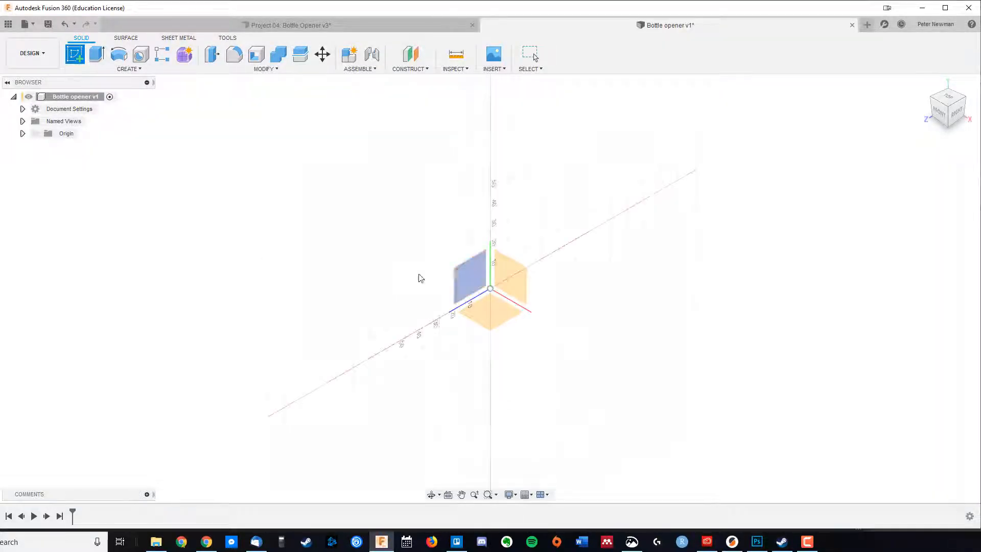
click(511, 278)
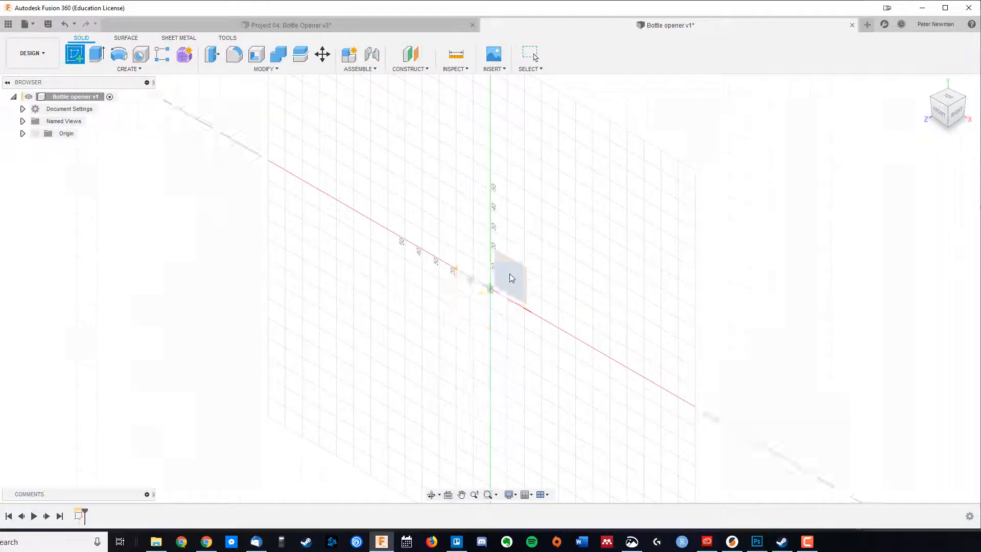
Examine the finished model in the Project 04: Bottle Opener v3 document and return to the new design
click(305, 26)
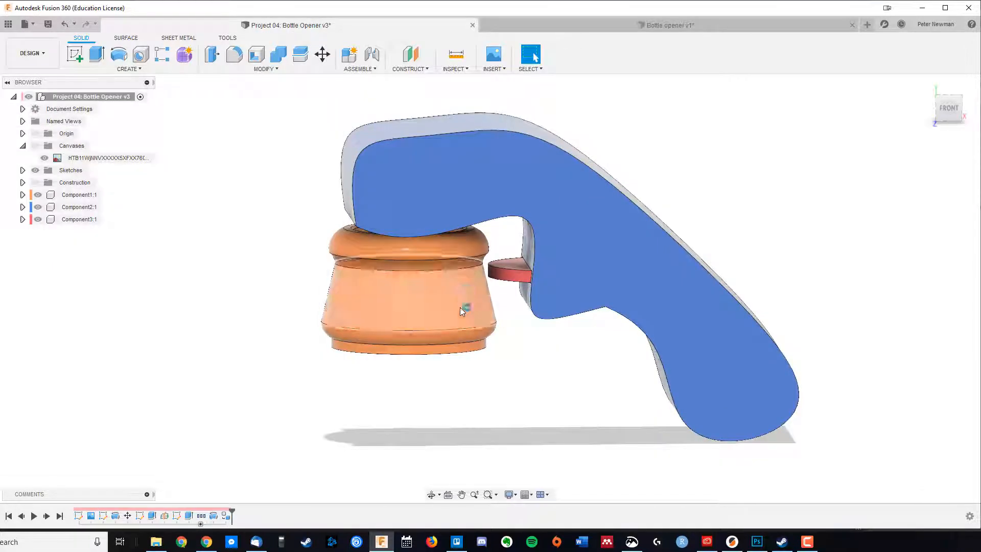
shift+middle_drag(620, 390, 543, 391)
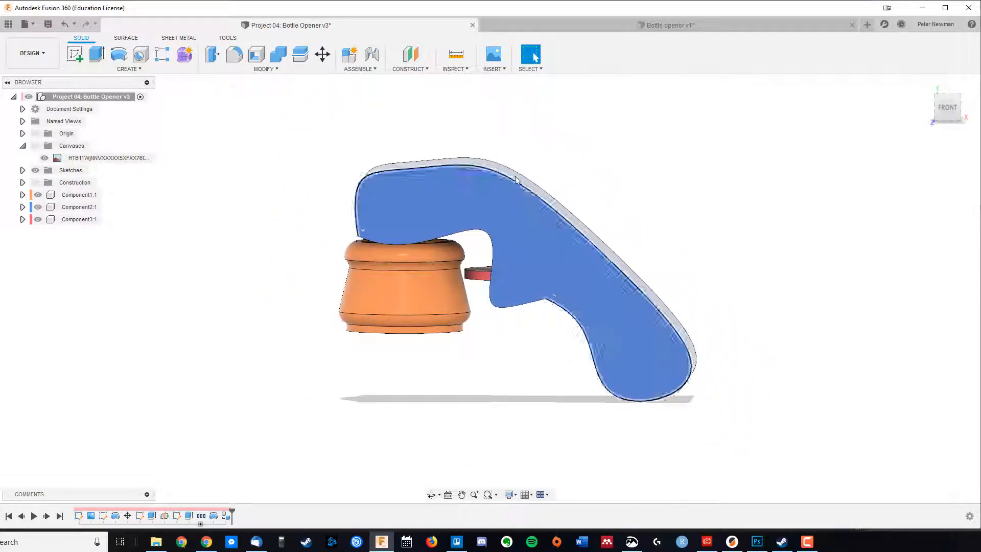
click(446, 208)
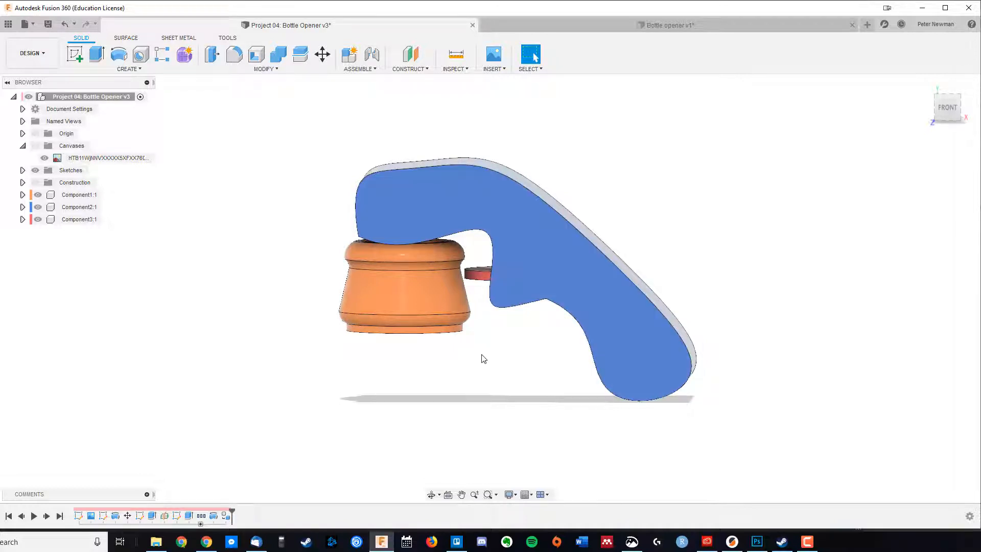
mouse_move(495, 358)
shift+middle_down()
mouse_move(513, 361)
mouse_move(497, 356)
shift+middle_up()
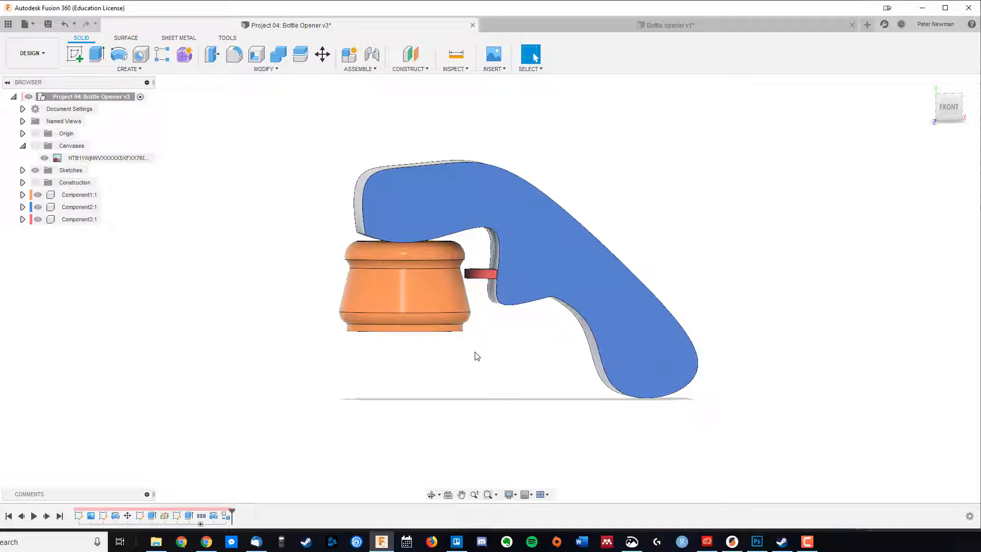
shift+middle_drag(477, 355, 528, 361)
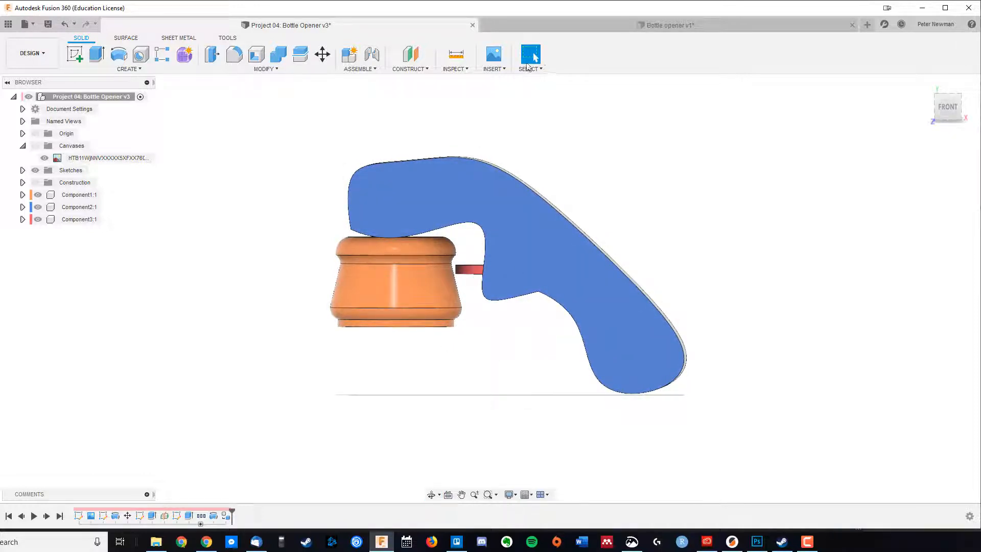
click(671, 28)
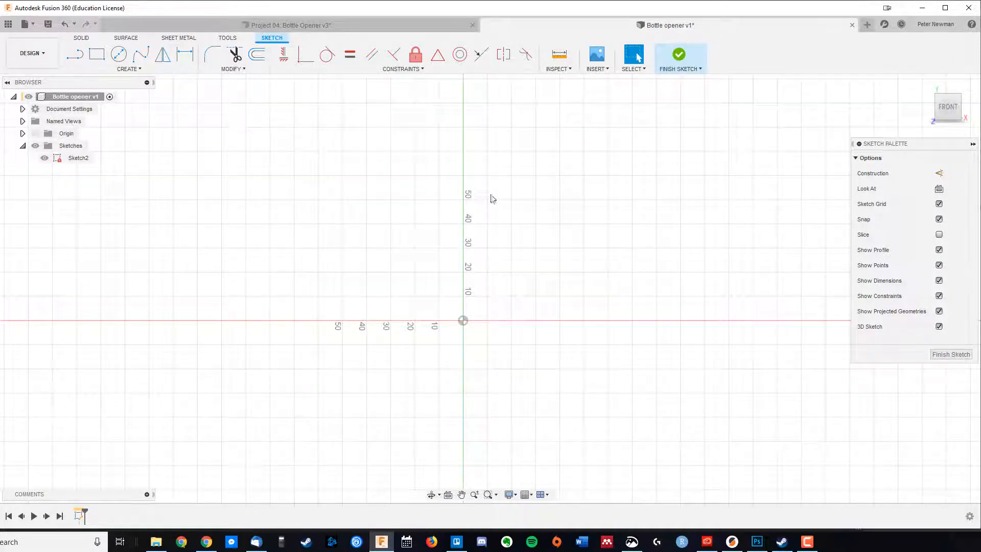
Insert the HTB11WjNNV… bottle neck drawing from the Downloads folder as a canvas on the XY plane at the default scale
click(601, 70)
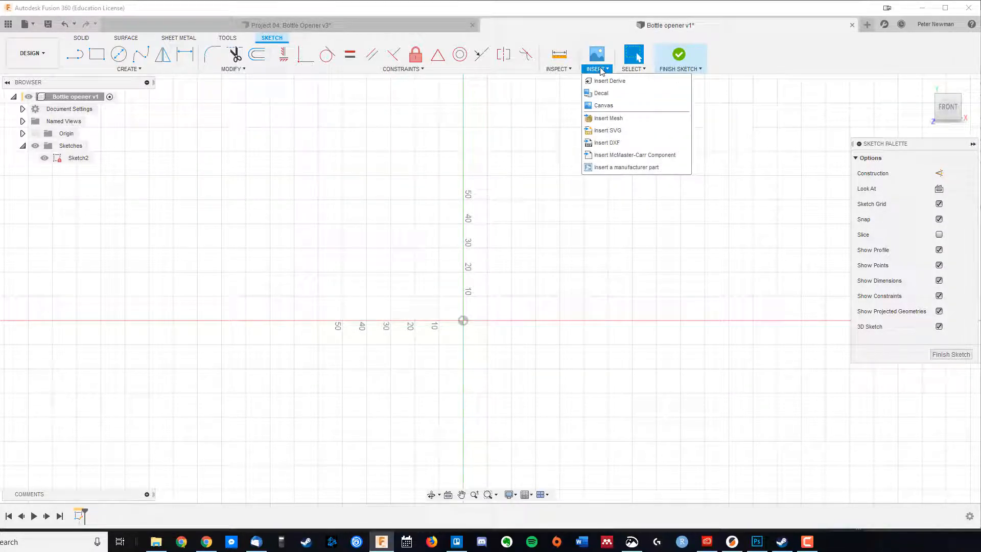
click(604, 105)
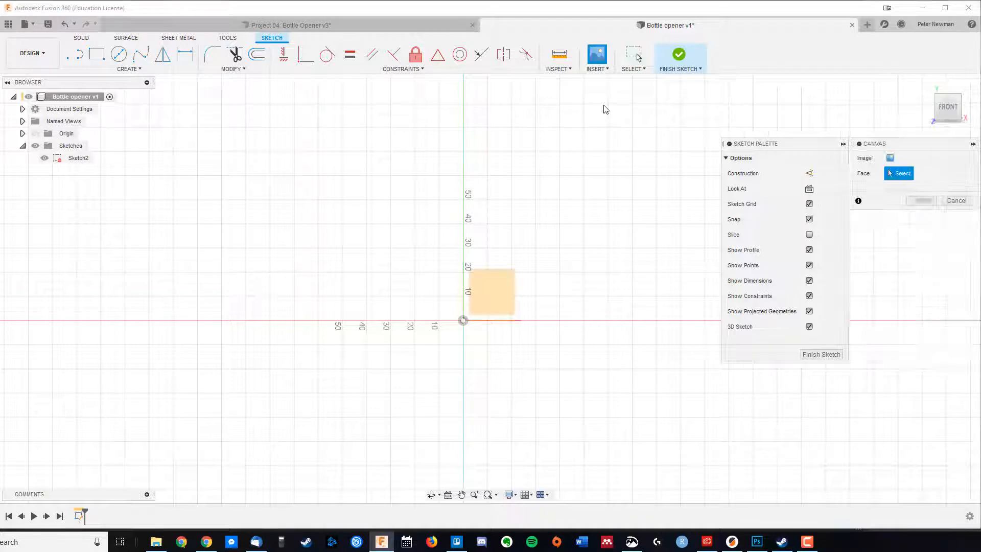
click(890, 158)
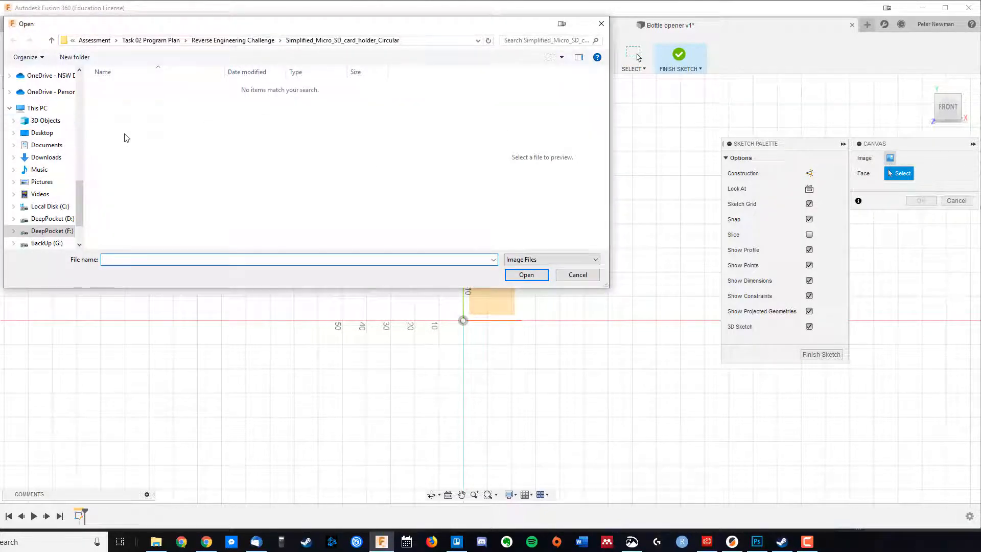
click(45, 157)
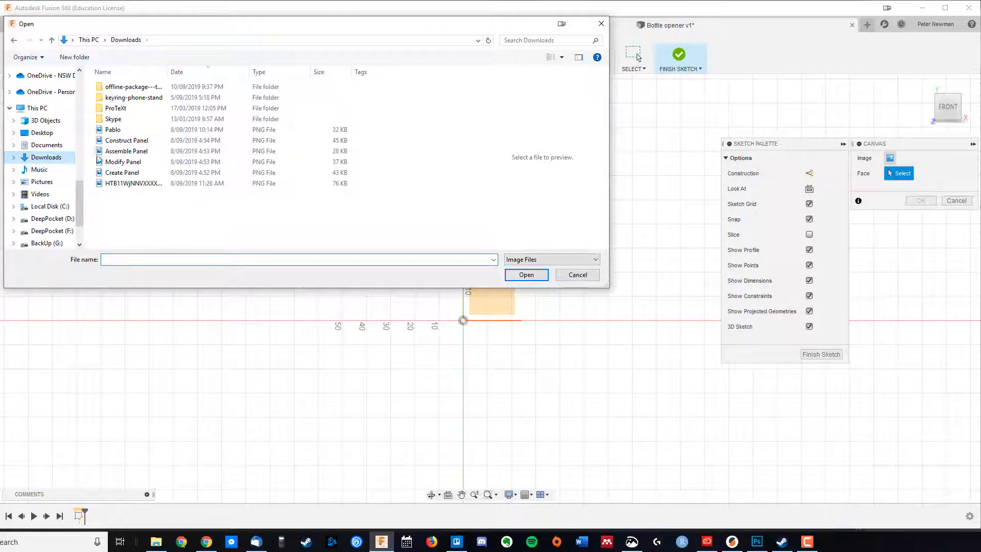
click(129, 183)
click(526, 274)
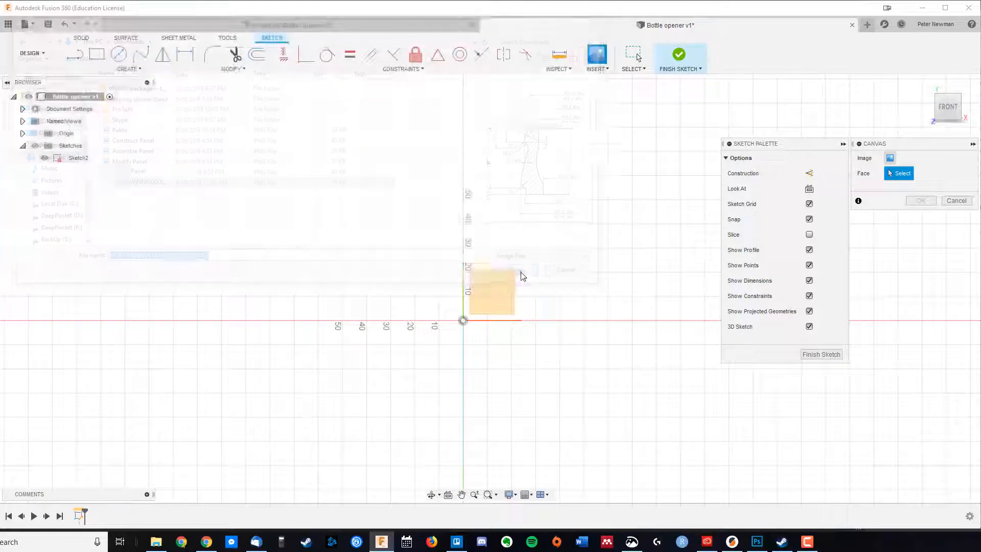
click(488, 293)
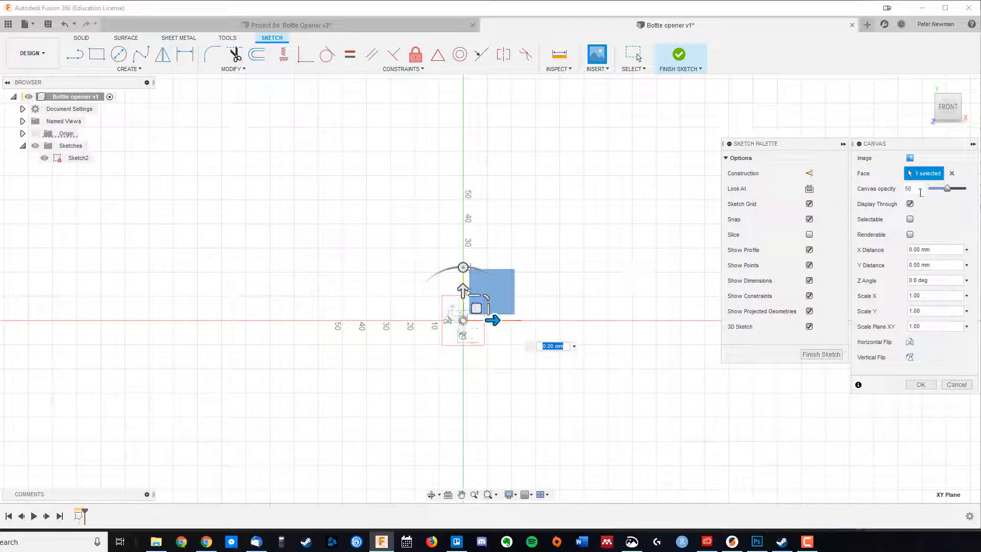
click(920, 385)
Calibrate the canvas to 13 mm between the outer base corner of the bottle neck profile and the centreline
scroll(708, 283, up, 10)
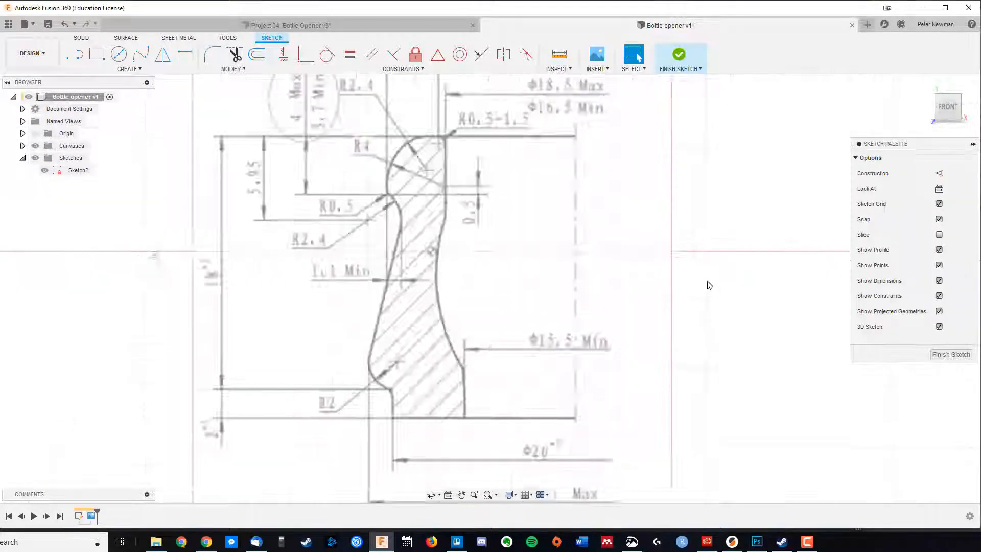
scroll(708, 283, down, 3)
middle_drag(692, 285, 679, 295)
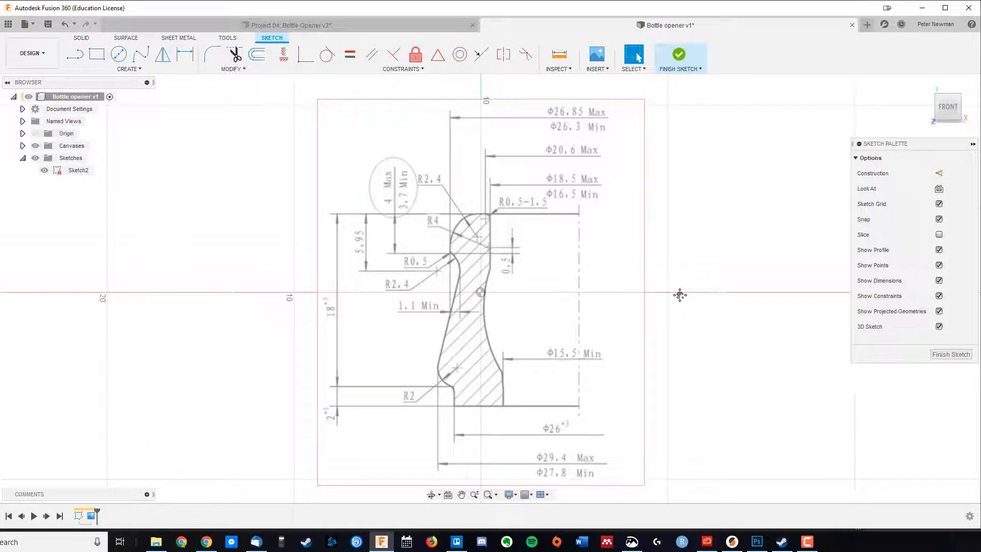
middle_drag(494, 167, 498, 155)
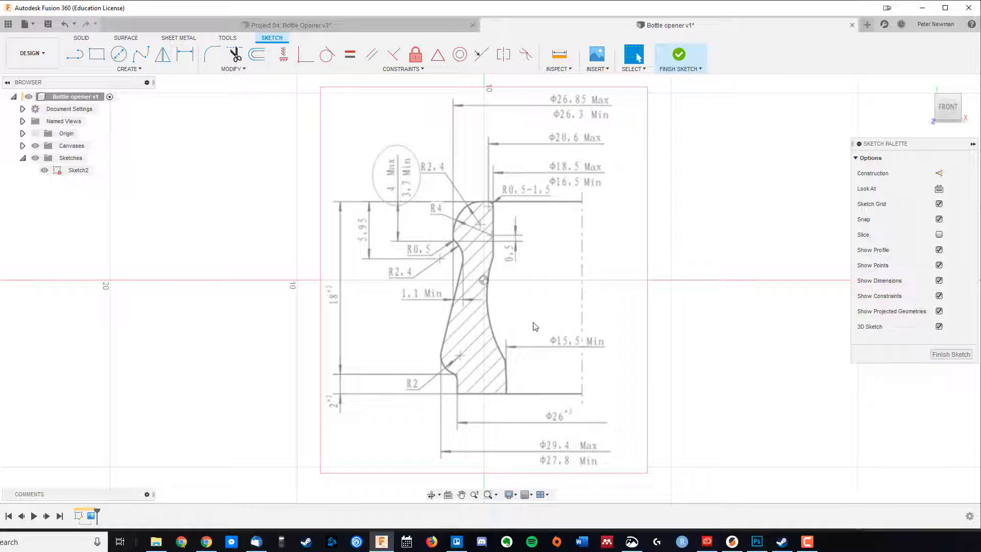
click(23, 146)
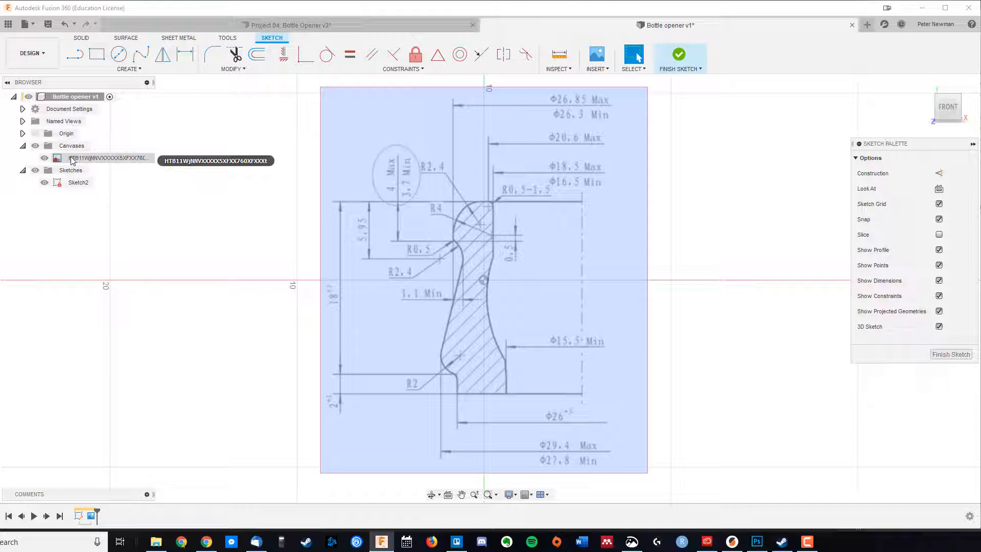
right_click(72, 160)
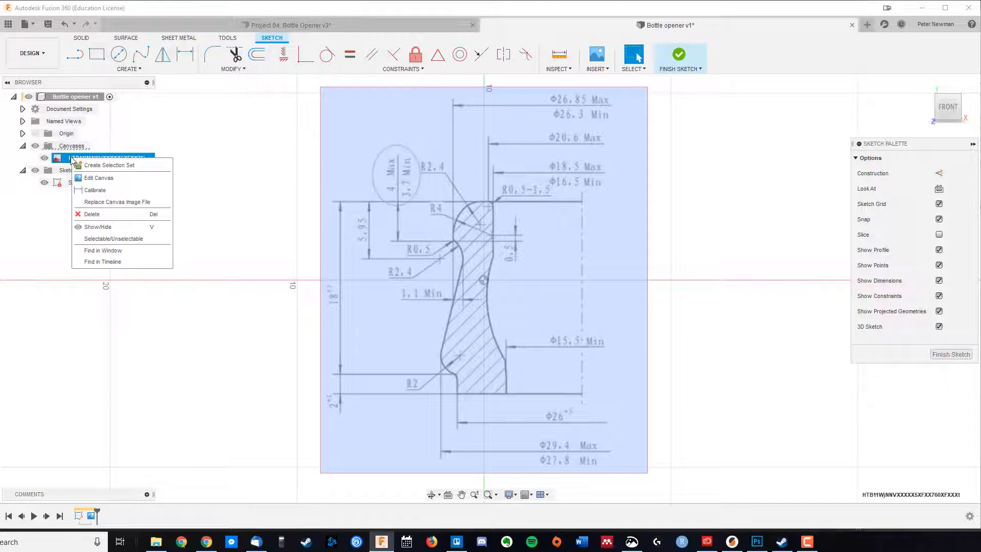
click(96, 190)
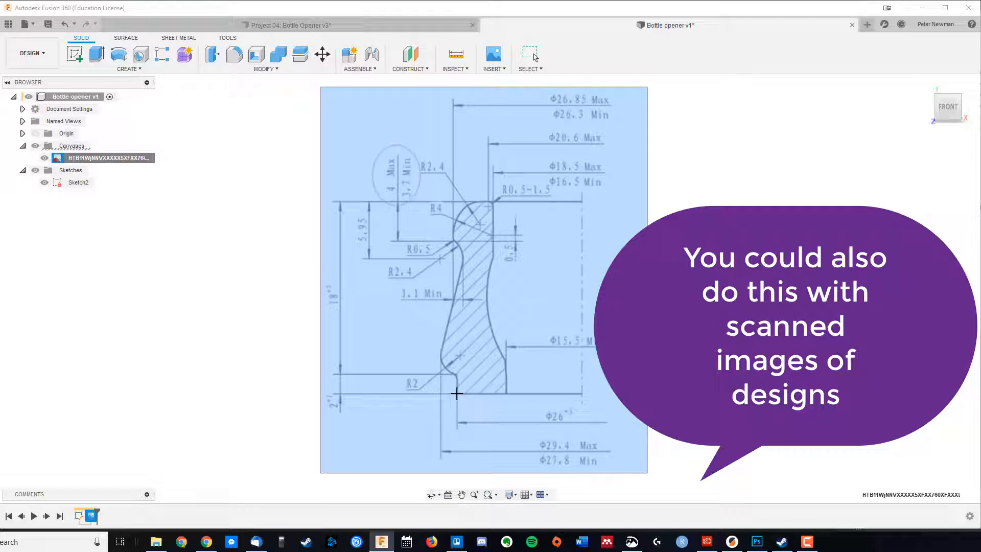
click(457, 393)
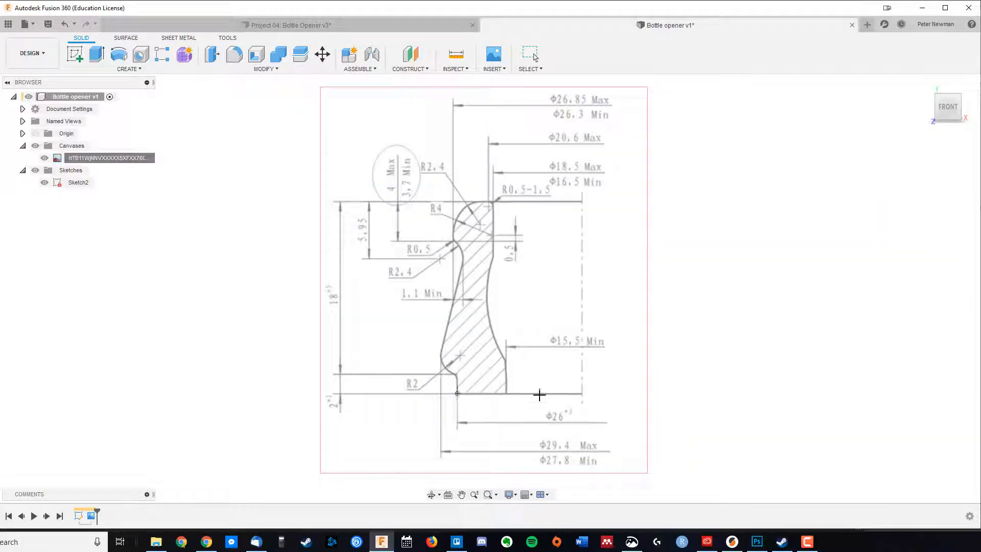
click(582, 393)
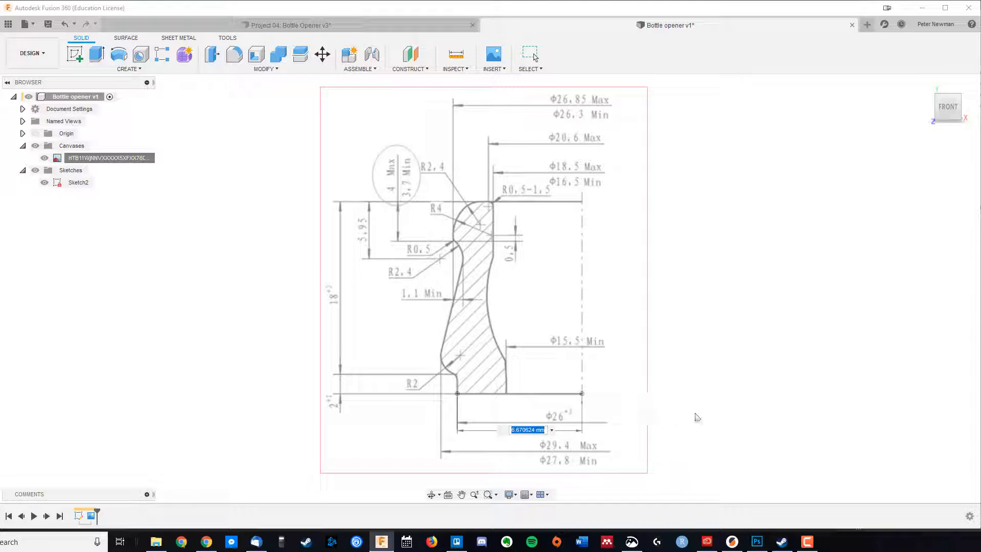
text(26)
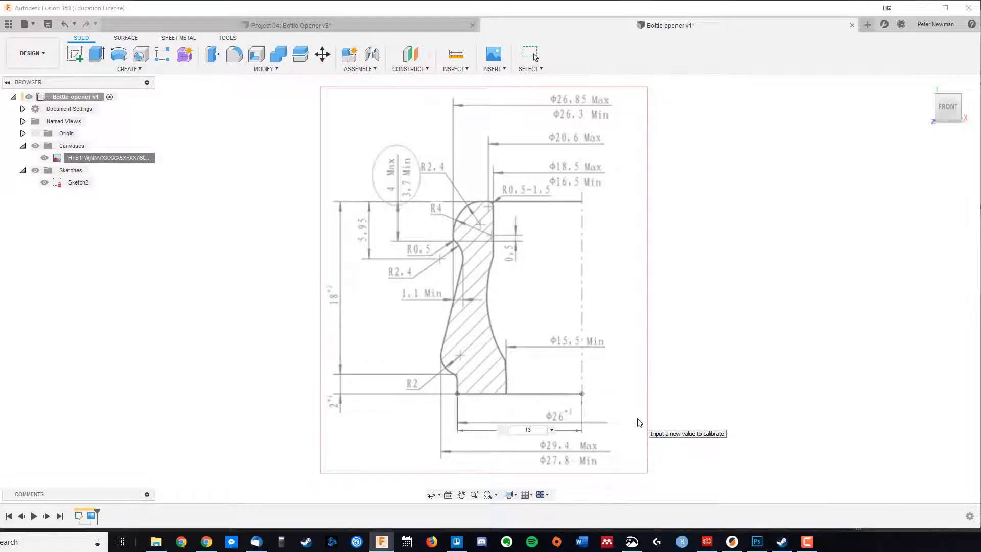
key(Return)
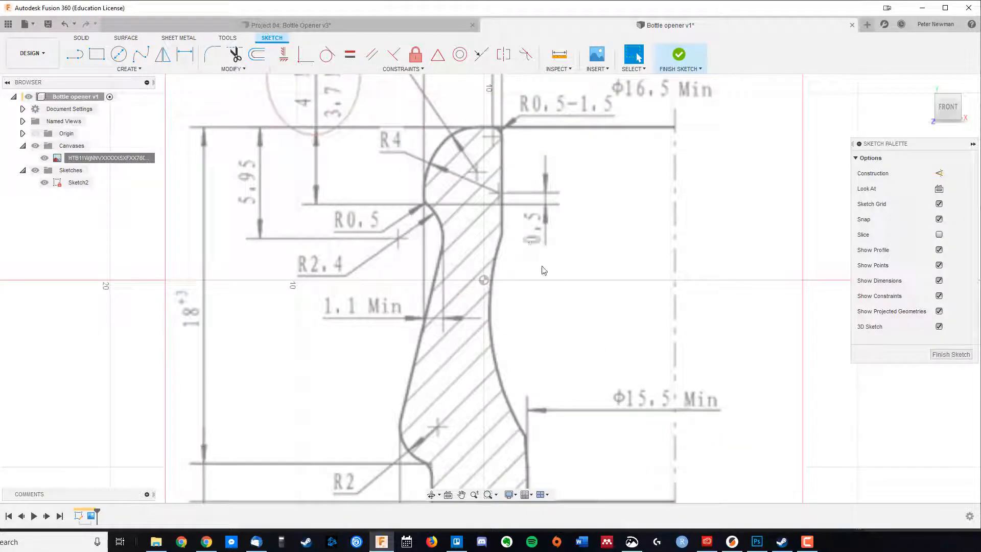
Finish the empty sketch and start a new sketch on the front XY plane over the canvas
scroll(570, 262, down, 5)
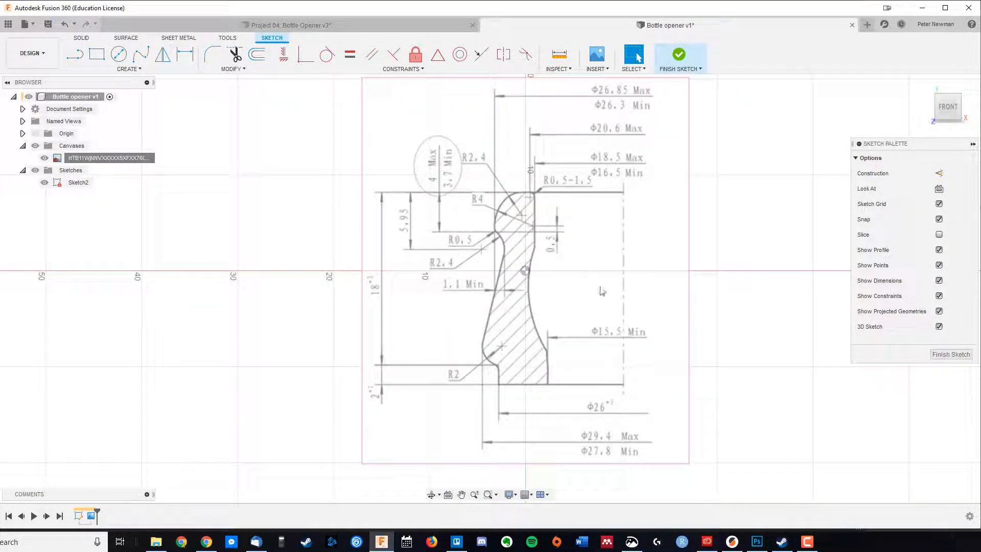
mouse_move(598, 286)
middle_down()
mouse_move(537, 272)
mouse_move(558, 260)
middle_up()
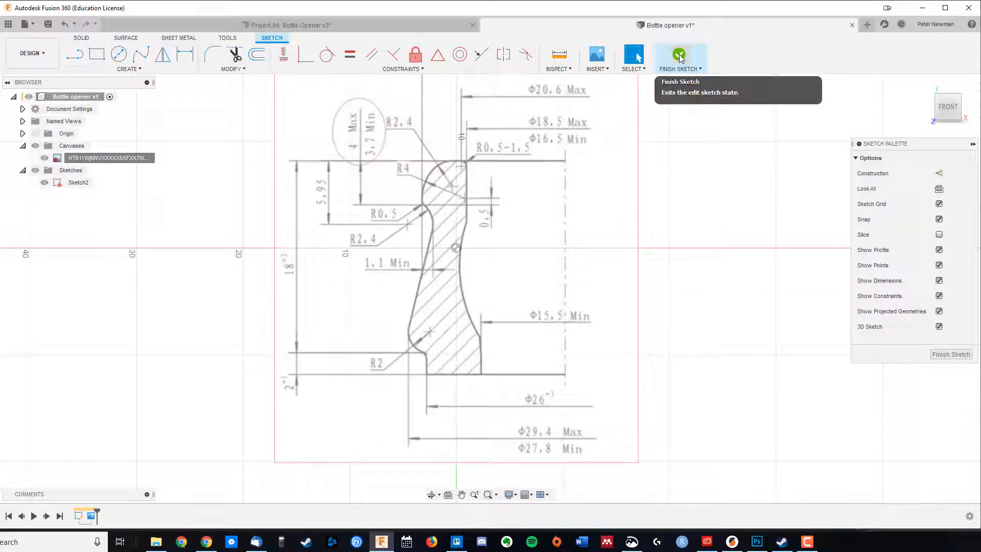
click(678, 54)
click(74, 53)
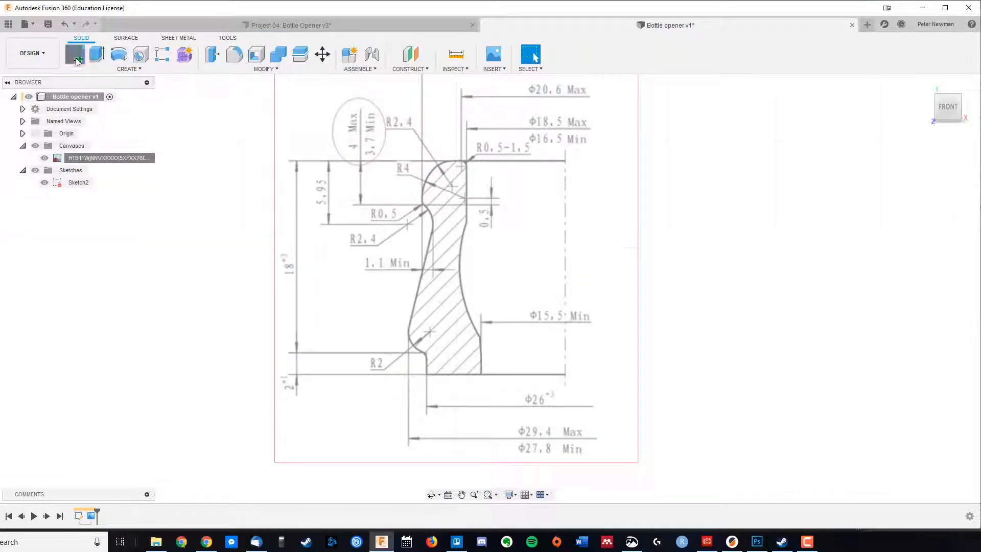
click(483, 219)
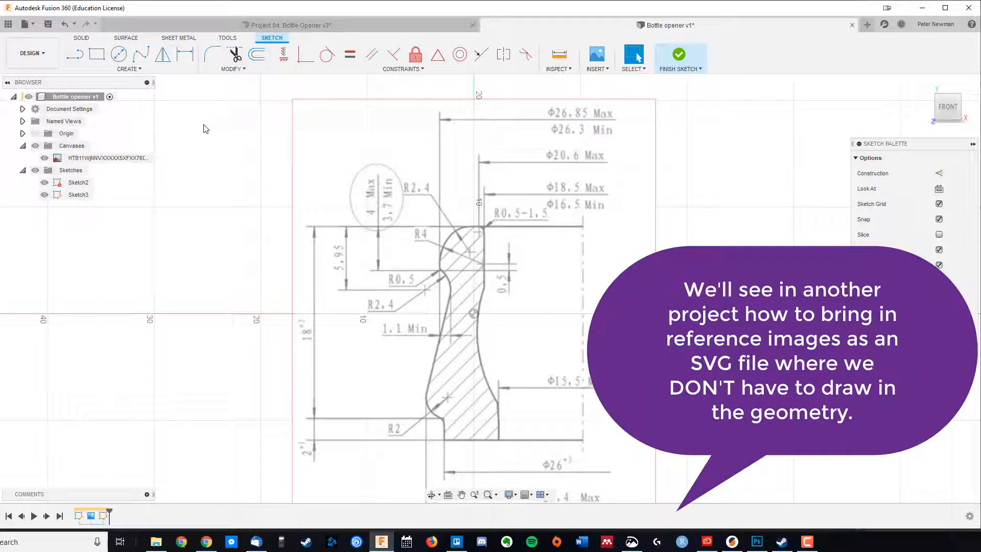
Trace the base of the bottle neck profile with connected lines along the lower inner wall, bottom edge and short outer edge
key(l)
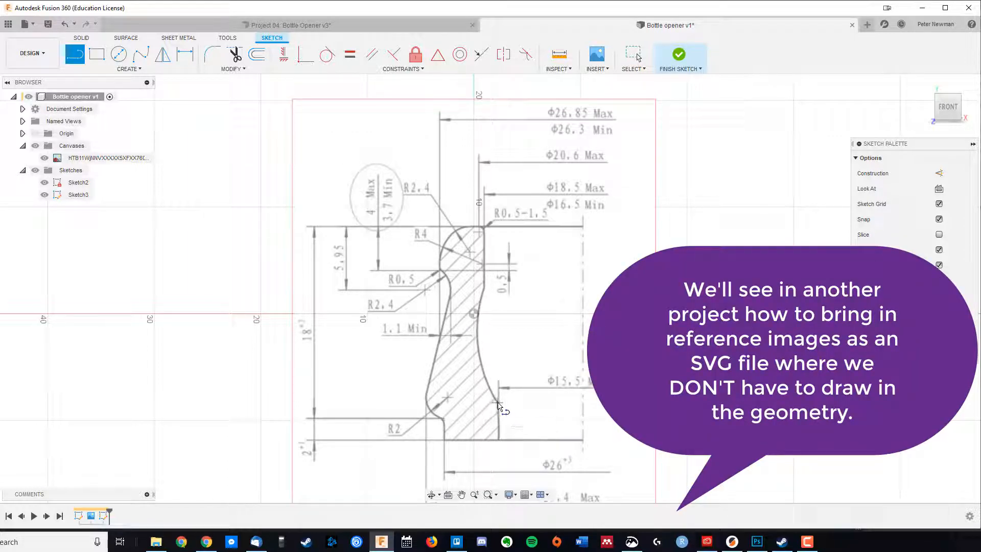
click(498, 403)
click(498, 439)
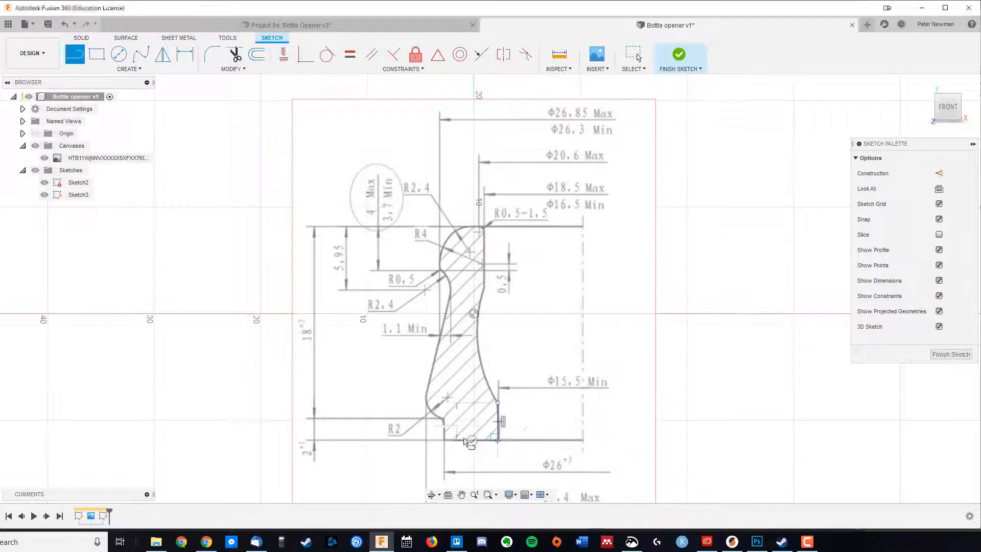
click(444, 440)
click(444, 420)
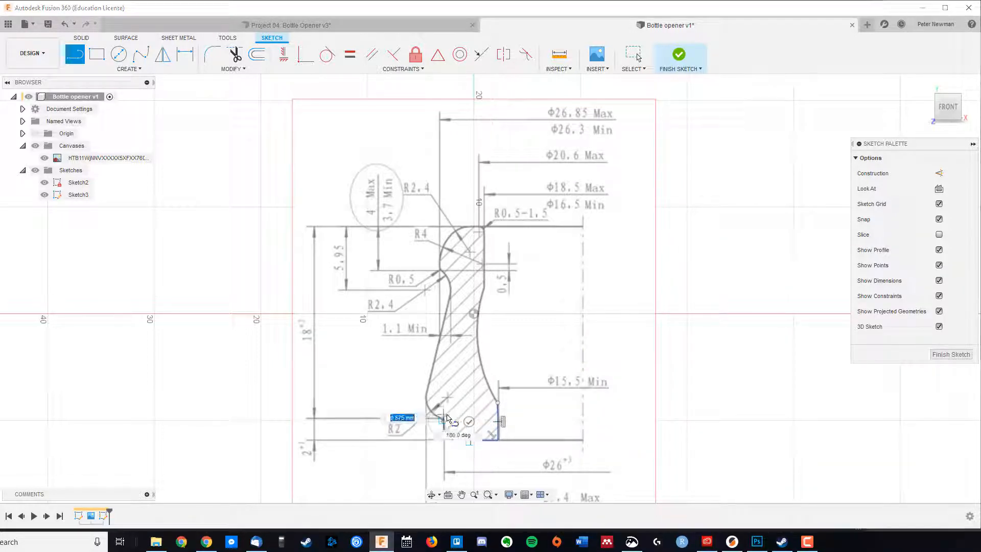
click(468, 422)
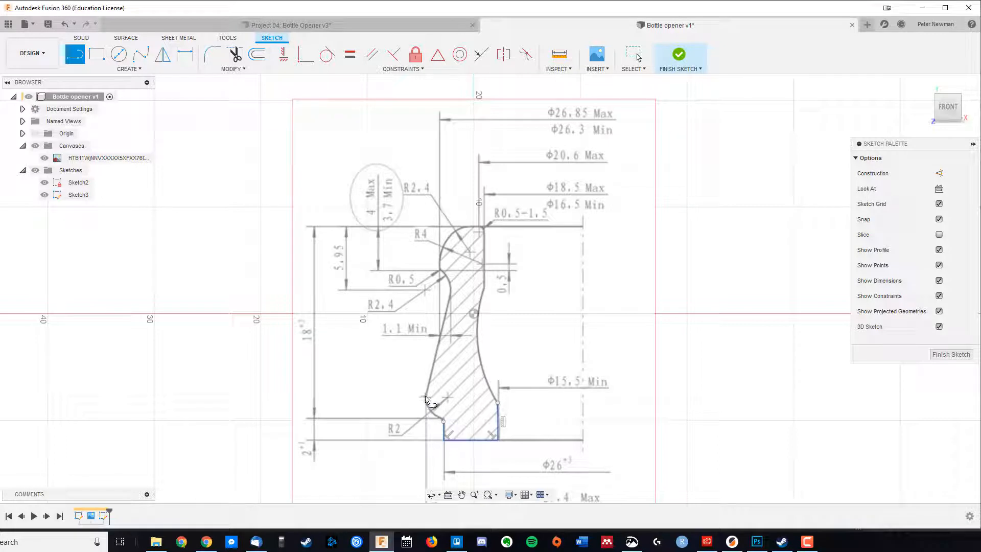
Trace the slanted outer wall with a line about 10.2 mm long, and the short flat rim at the profile's top
click(426, 396)
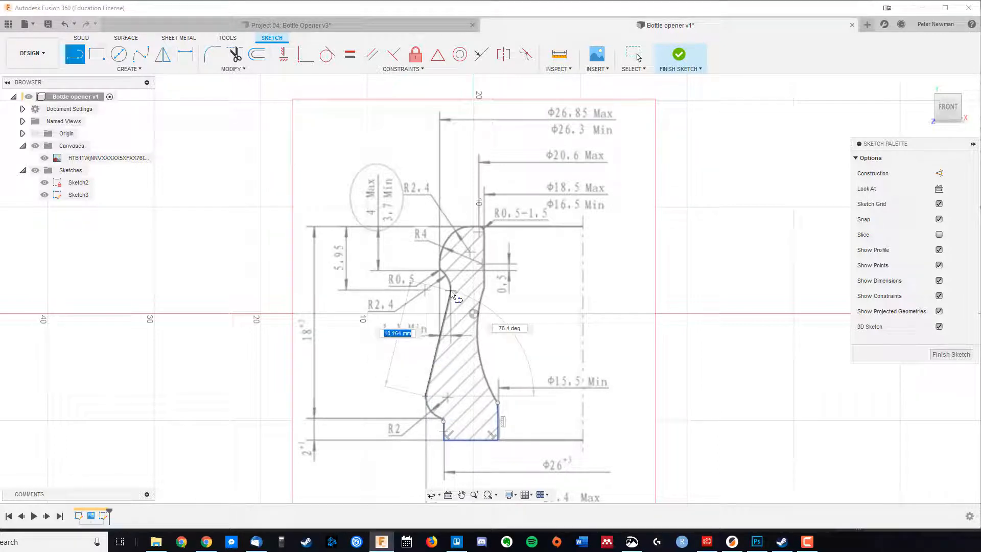
click(450, 292)
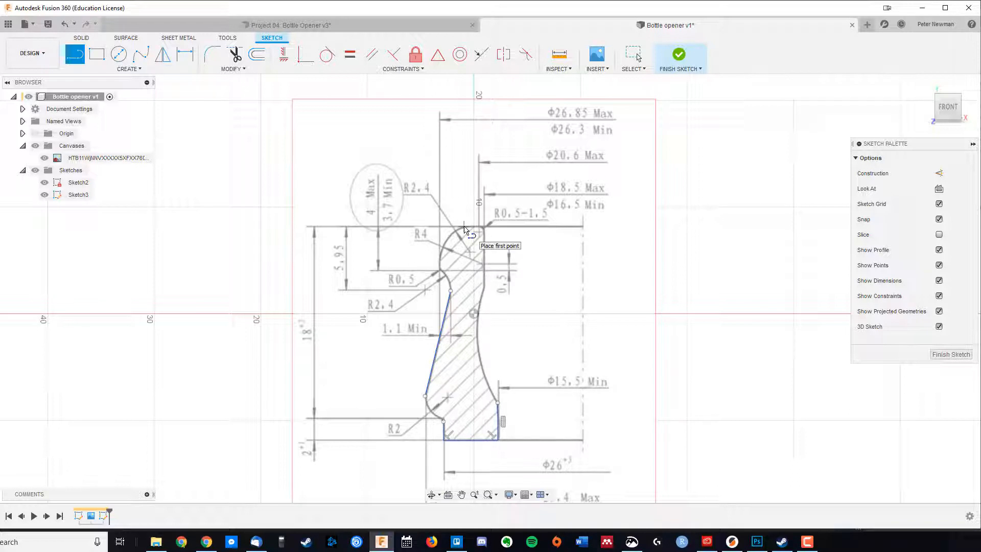
click(464, 227)
click(479, 226)
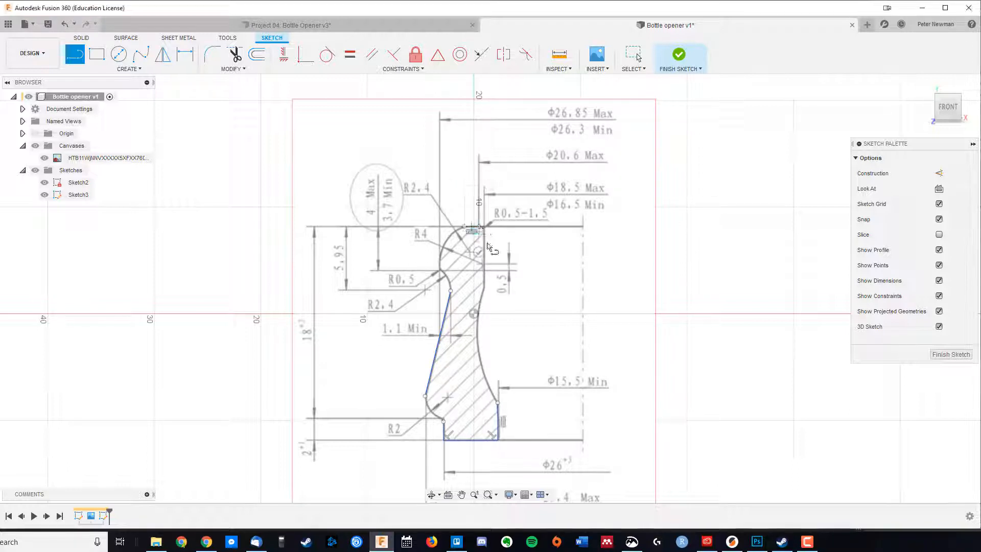
key(Escape)
Trace the vertical upper inner wall with a line from just below the rim to the start of the inner curve
key(l)
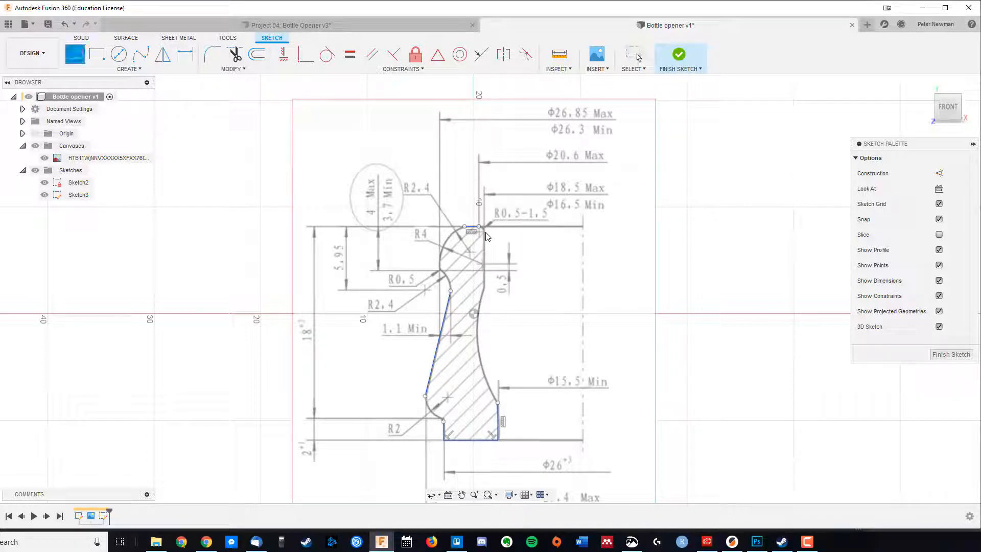
click(485, 226)
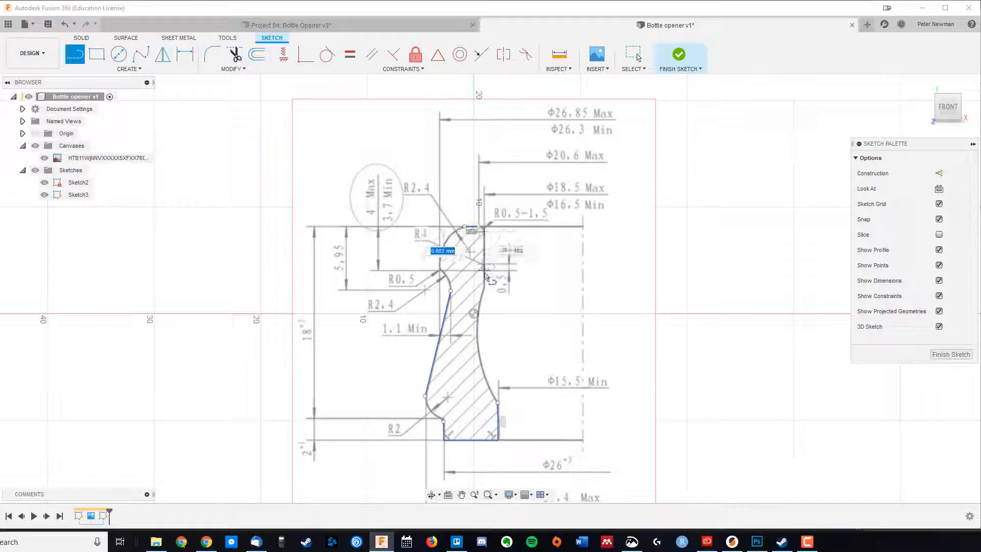
click(485, 286)
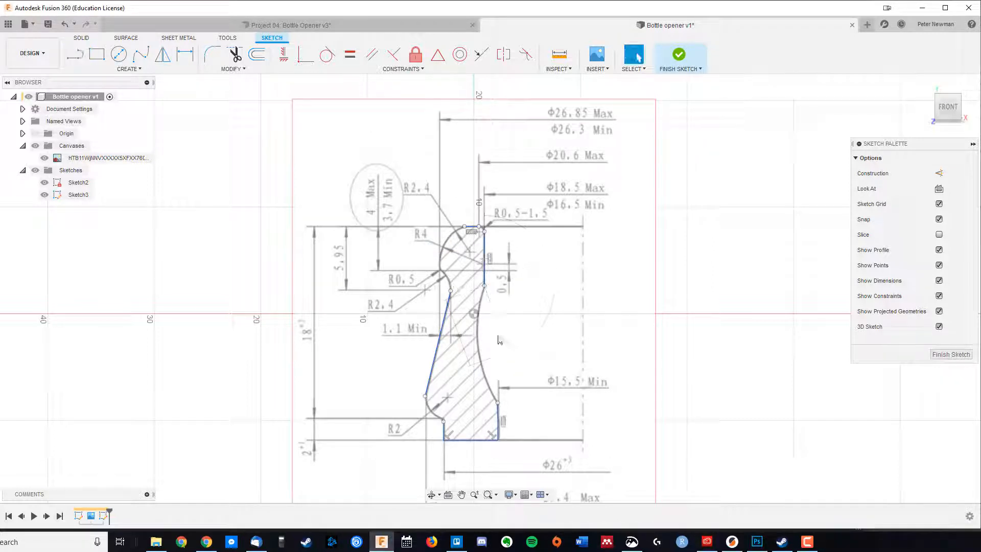
key(Escape)
Draw a three-point arc over the R2 bulge, joining the short outer base edge to the slanted outer wall
click(139, 69)
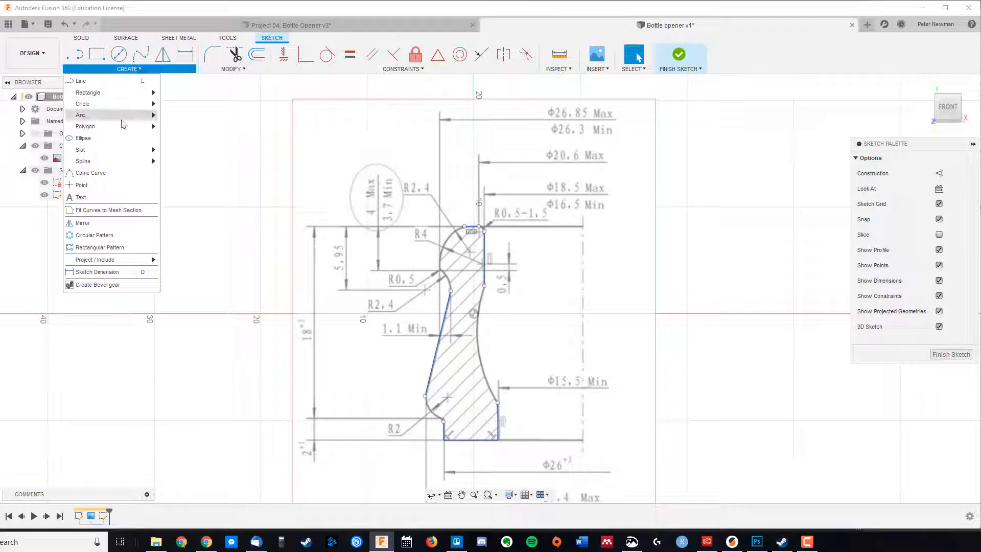
click(164, 117)
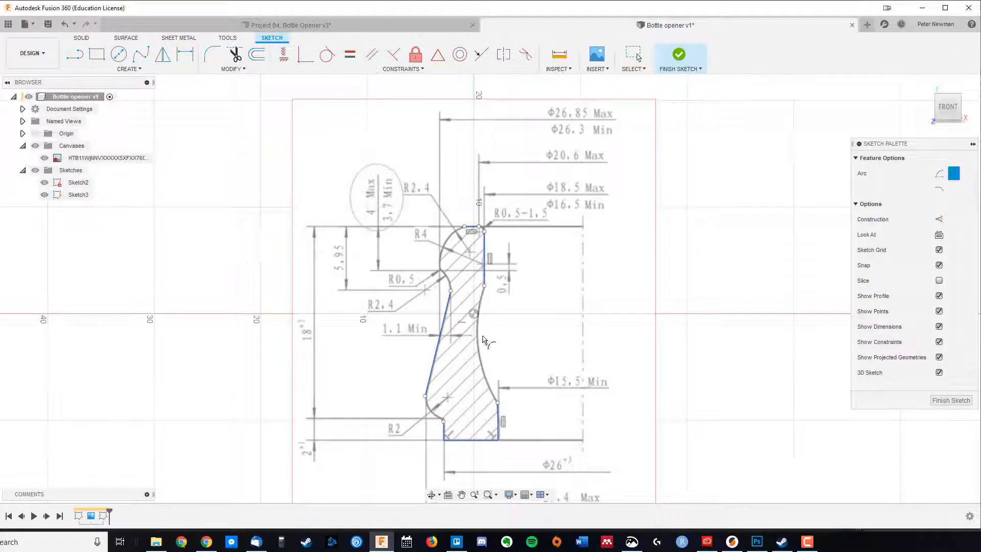
click(443, 423)
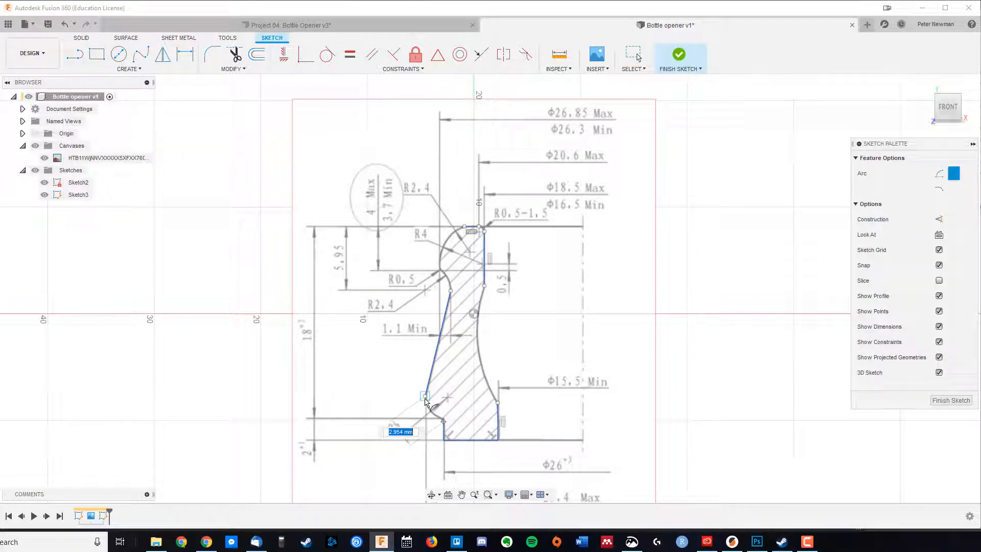
click(425, 396)
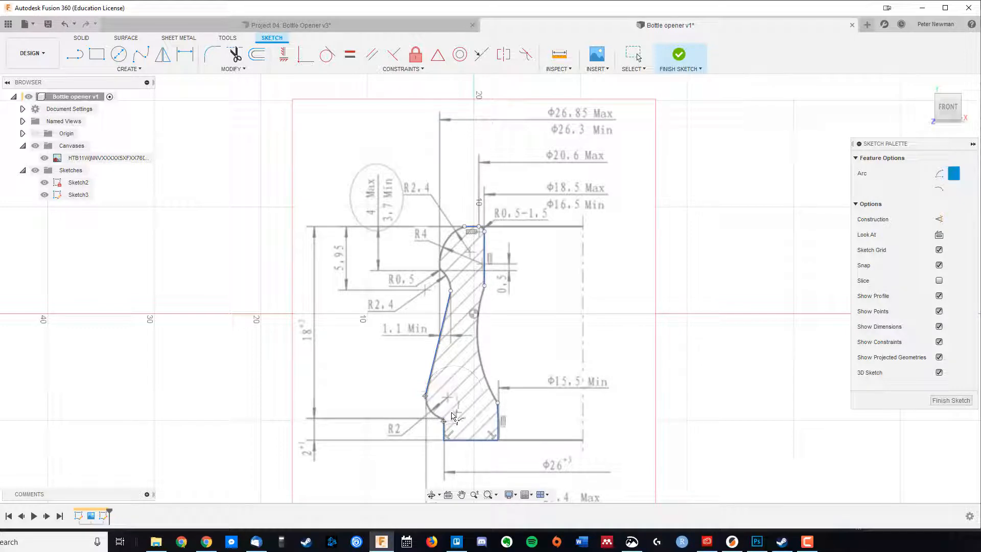
scroll(434, 413, up, 5)
click(429, 406)
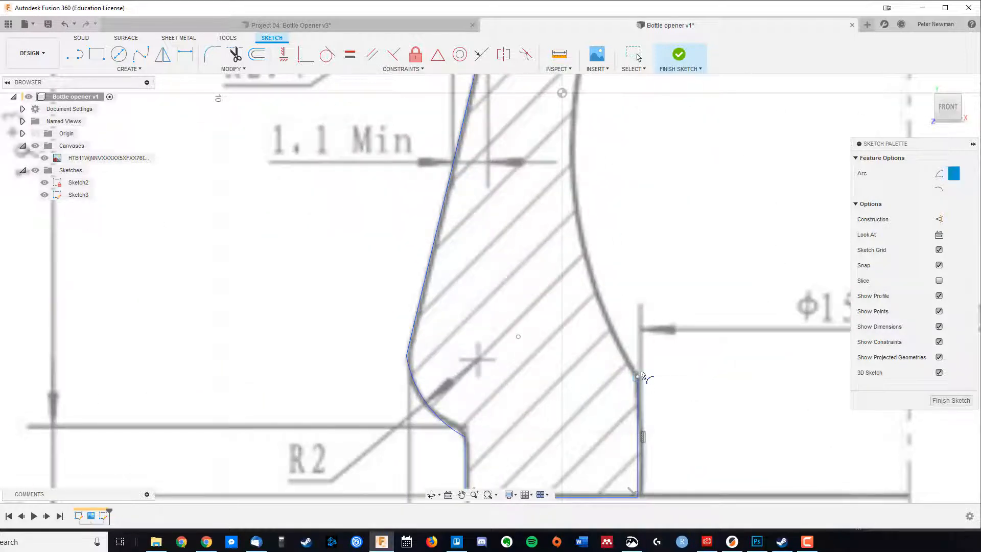
Draw a three-point arc along the concave inner wall, joining the lower and upper vertical lines about 11 mm apart
click(640, 374)
scroll(648, 219, up, 1)
middle_drag(648, 219, 604, 346)
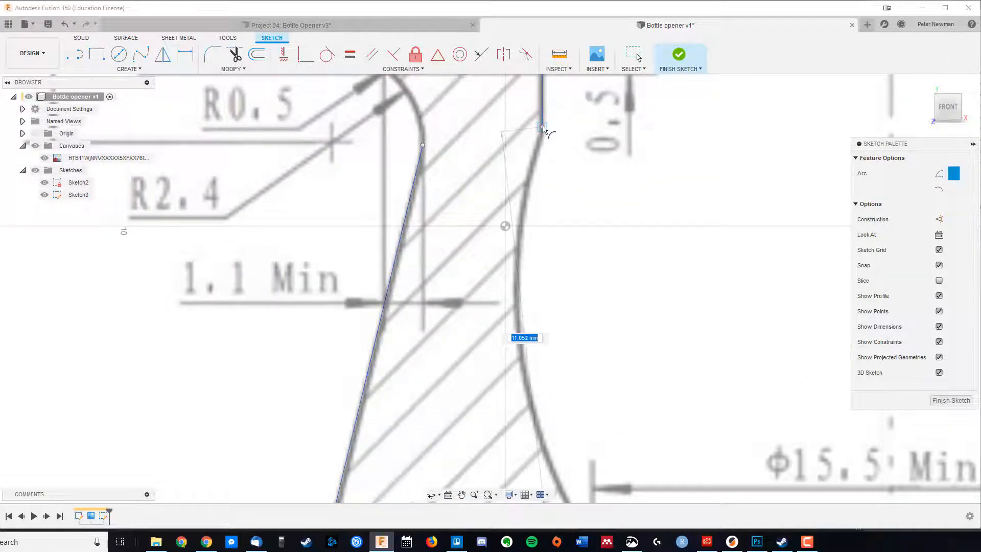
click(542, 128)
click(521, 364)
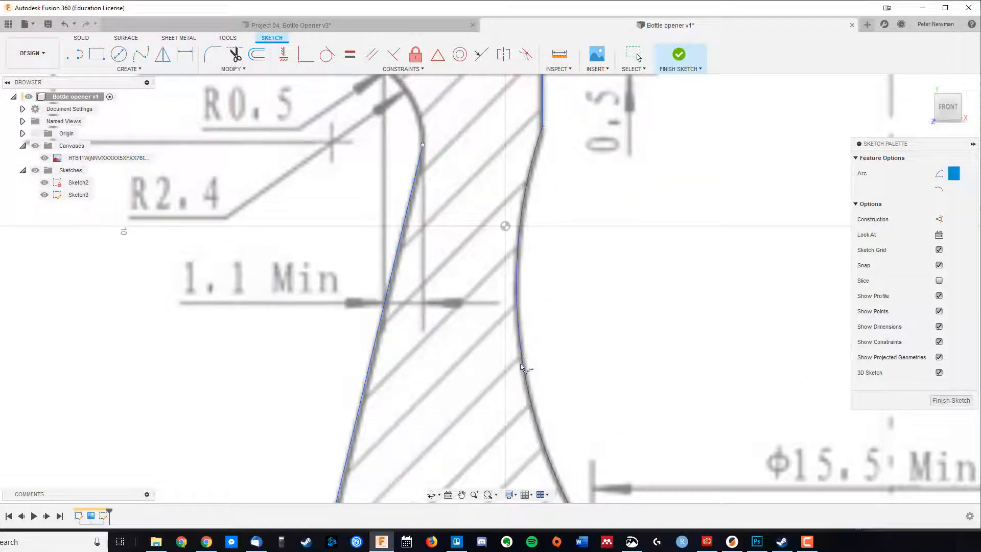
Draw a three-point arc over the R2.4 curve from the top of the slanted outer wall to the lip's lower corner
scroll(501, 160, down, 6)
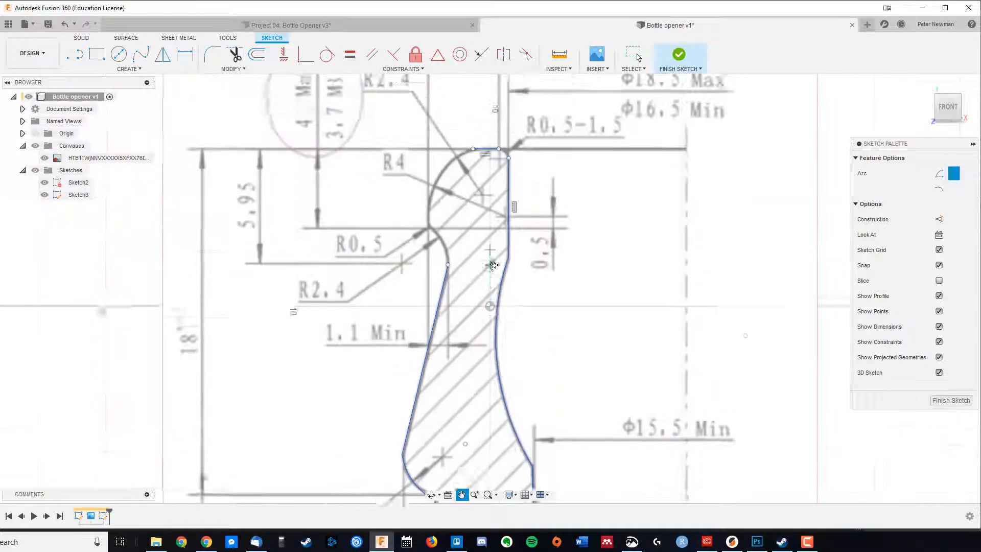
click(449, 307)
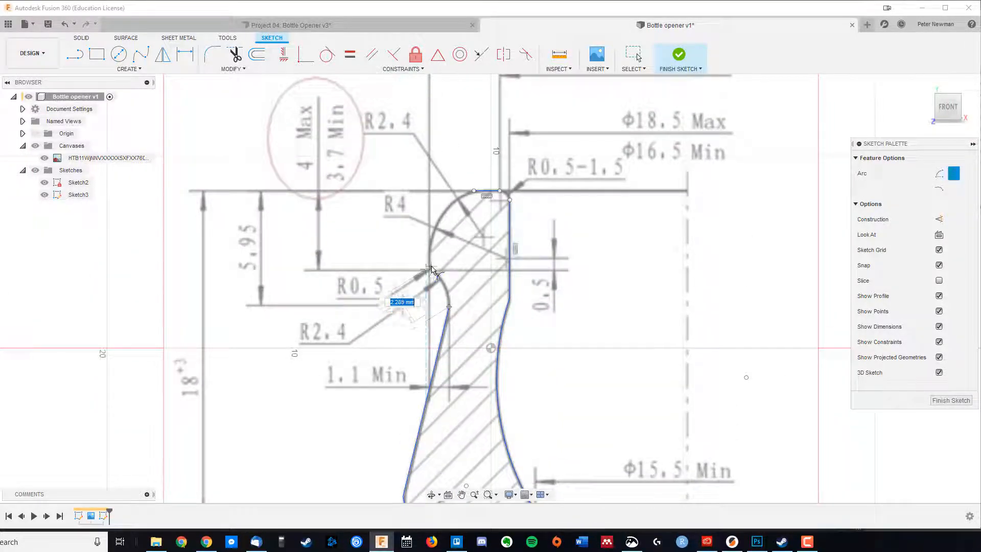
scroll(430, 268, up, 3)
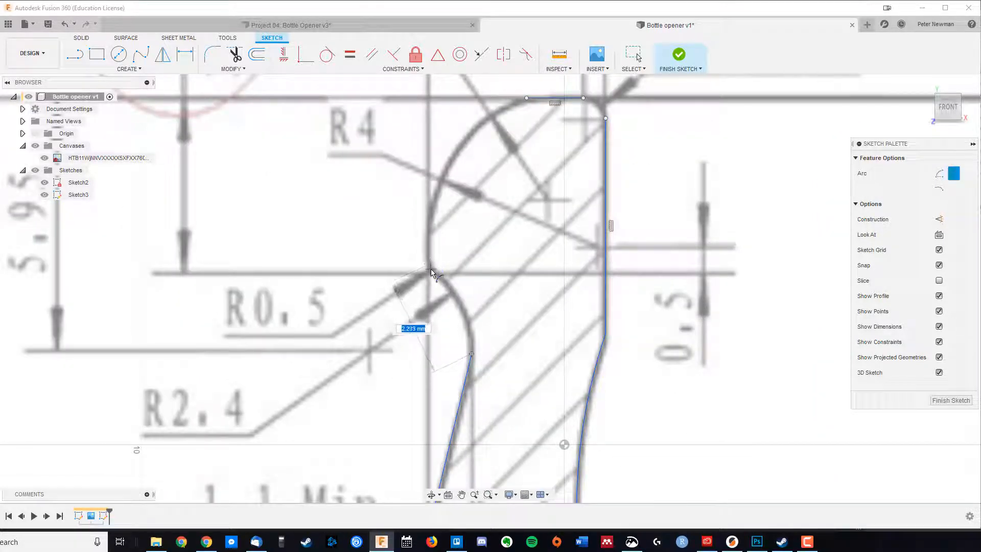
click(432, 273)
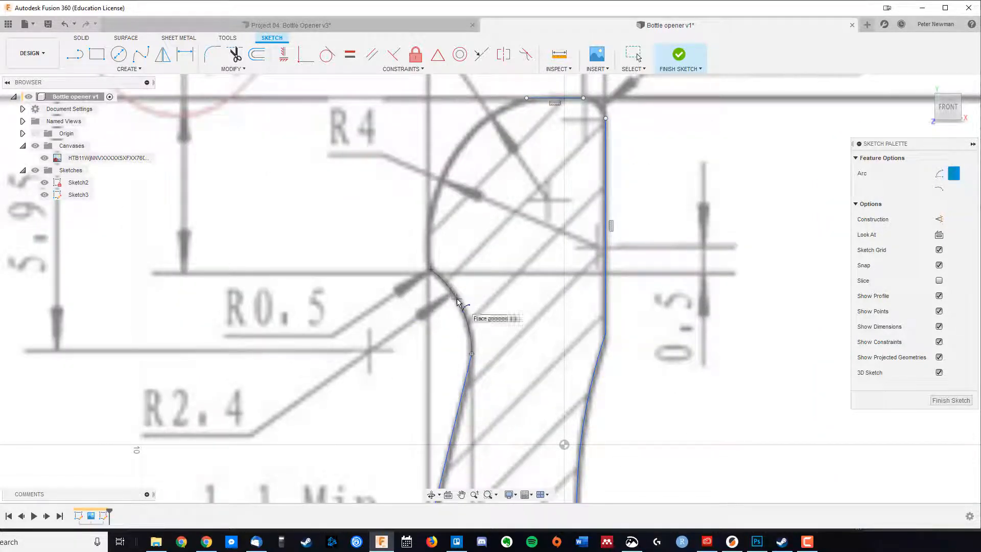
click(433, 266)
Close the profile with three-point arcs along the lip's rounded outer side and across the inner corner of the rim
click(432, 270)
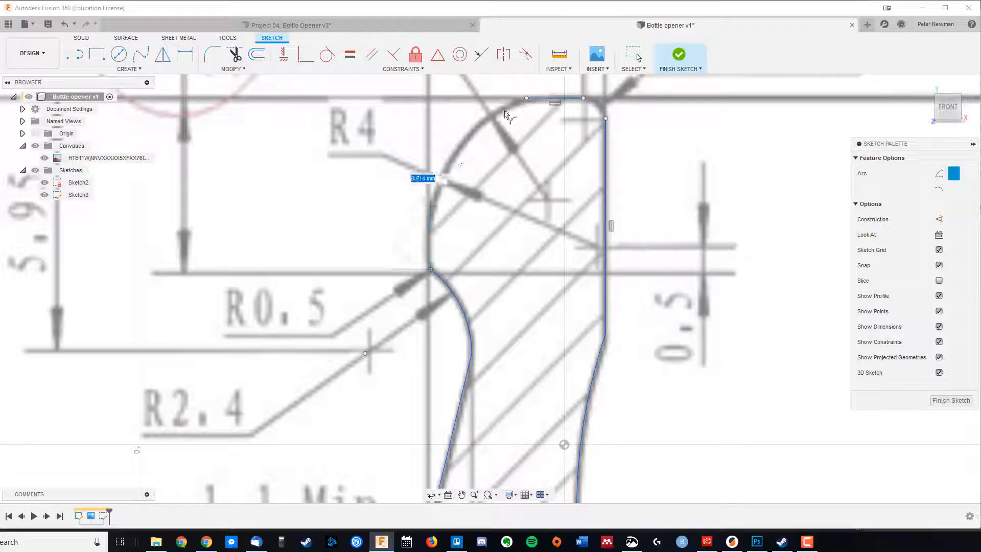
click(526, 98)
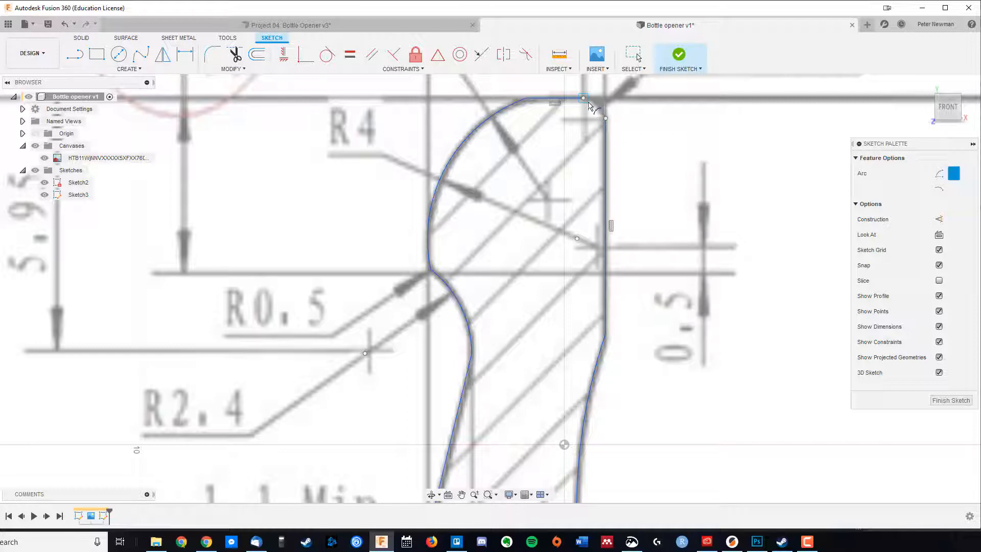
click(586, 100)
click(606, 119)
click(604, 112)
Draw a vertical construction line about 20.7 mm long on the drawing's centreline and finish the sketch
scroll(620, 236, down, 6)
middle_drag(667, 295, 574, 273)
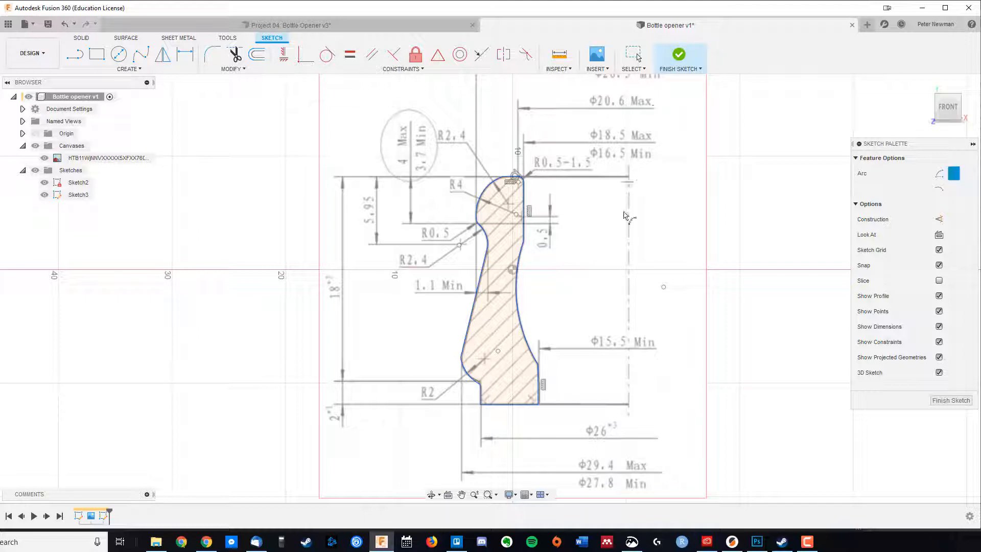
key(l)
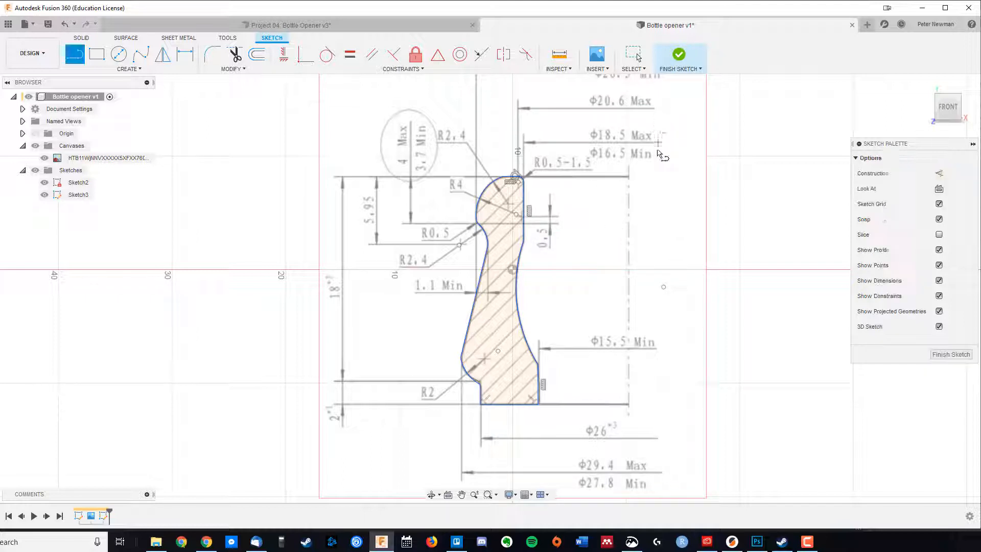
key(x)
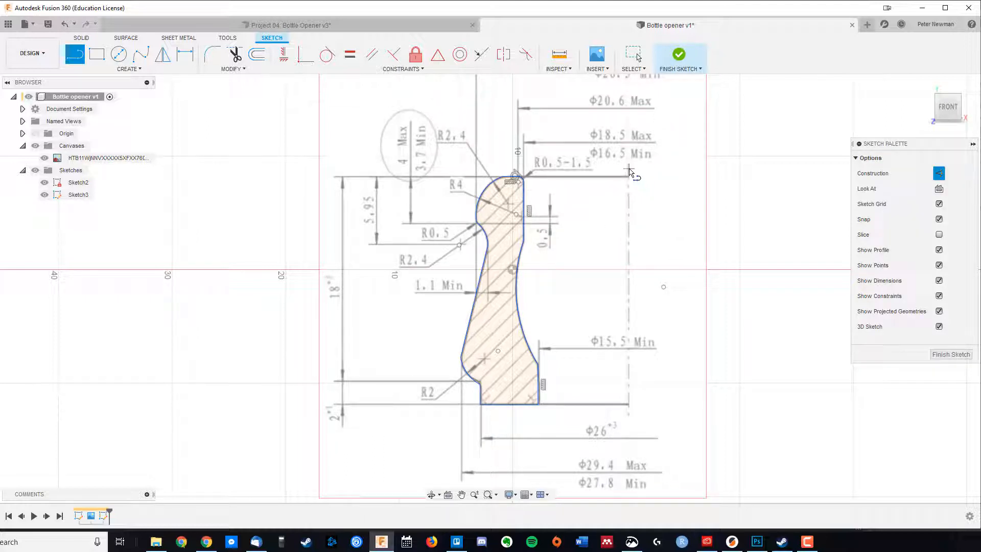
click(629, 169)
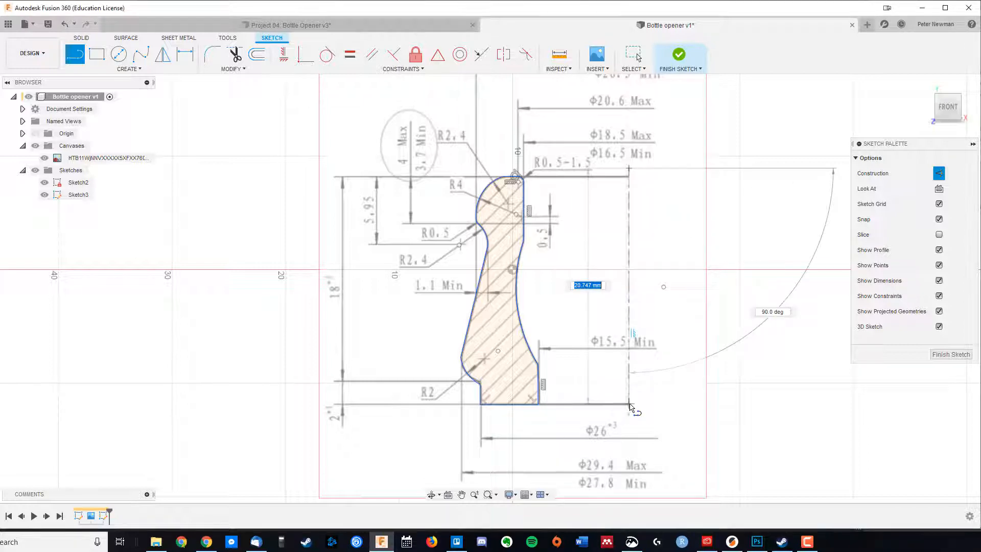
click(629, 404)
click(679, 54)
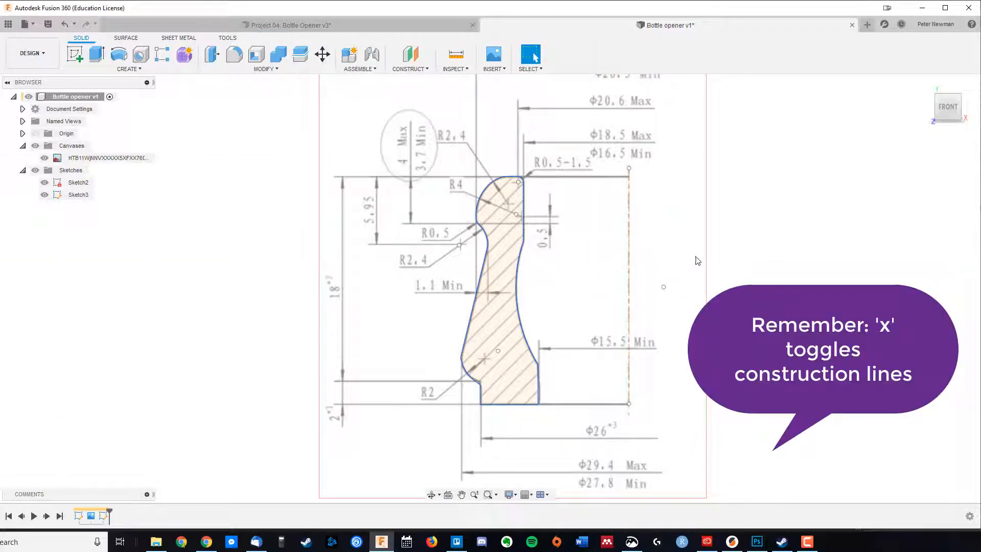
Revolve the bottle neck profile 360° about the construction centreline as a new body
scroll(695, 257, up, 1)
middle_drag(695, 257, 561, 272)
scroll(516, 273, down, 2)
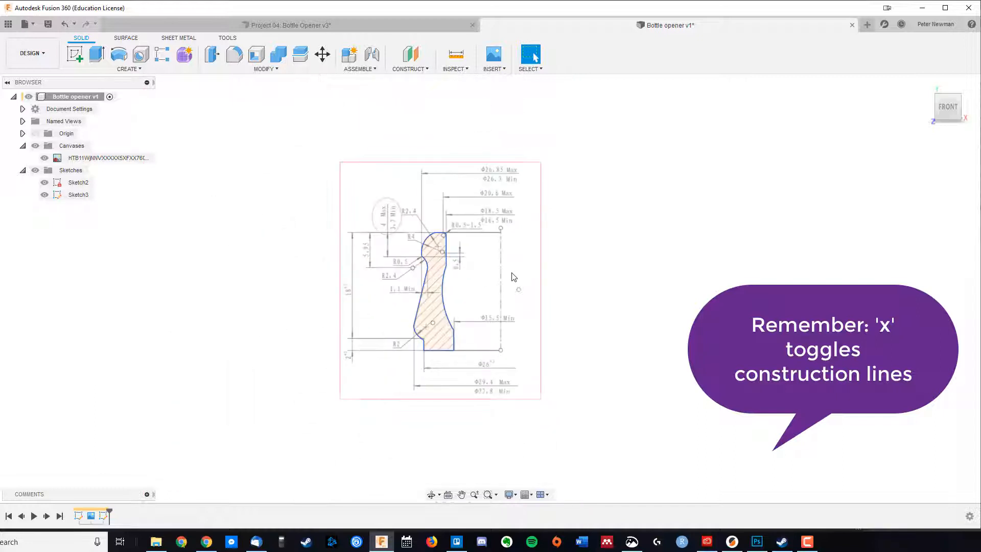
scroll(508, 278, up, 1)
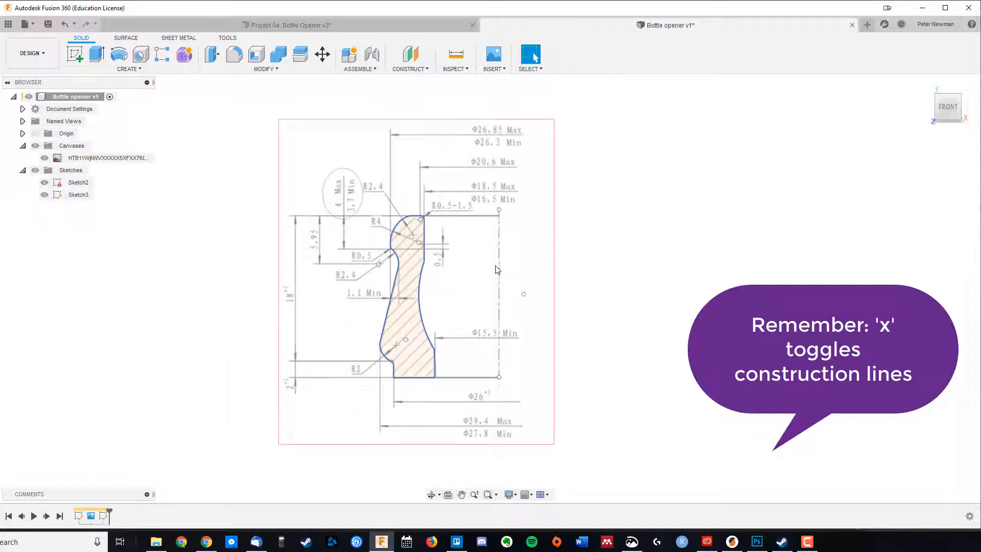
click(137, 70)
click(94, 148)
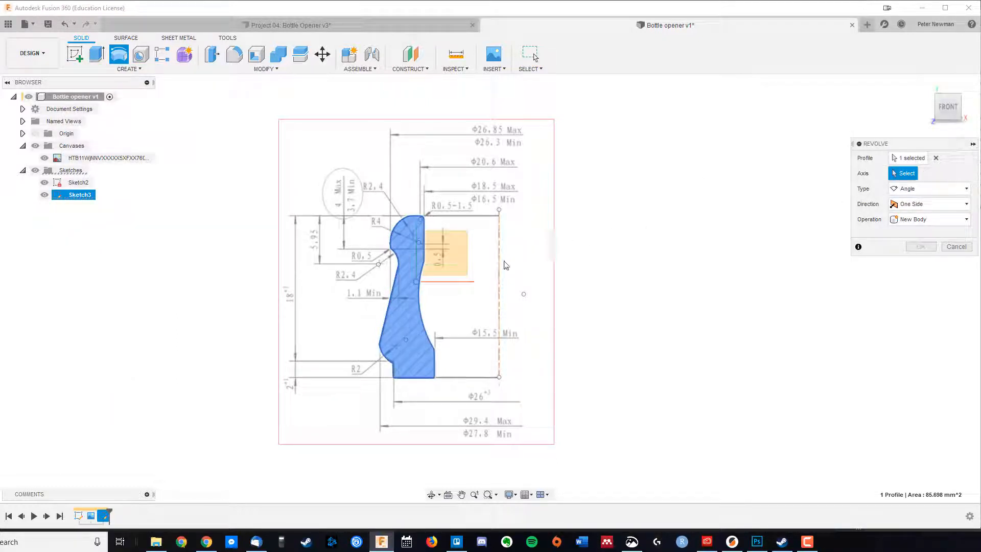
click(499, 270)
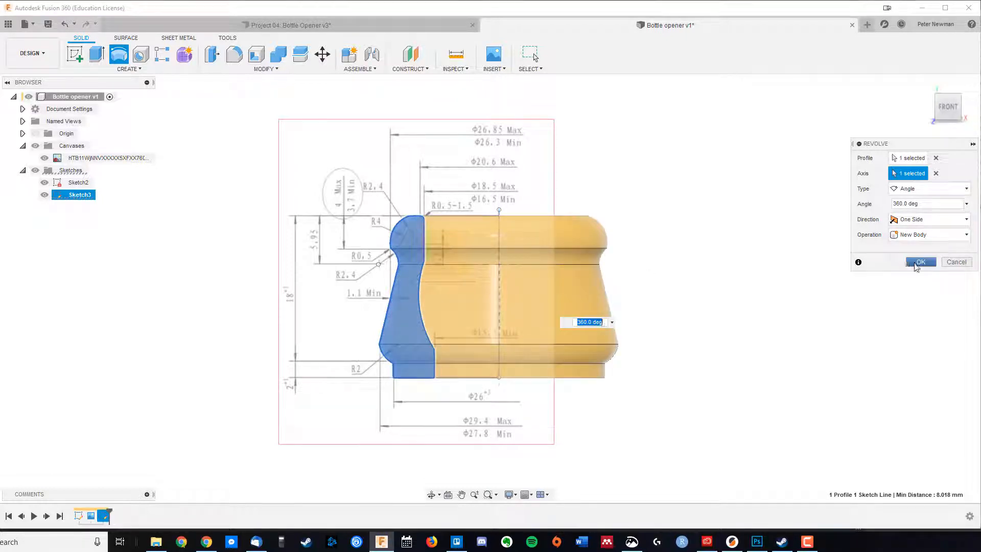
click(921, 262)
Hide the reference canvas and inspect the revolved bottle neck from a raised front angle
scroll(712, 312, down, 3)
mouse_move(717, 313)
shift+middle_down()
mouse_move(729, 307)
mouse_move(736, 321)
mouse_move(742, 287)
shift+middle_up()
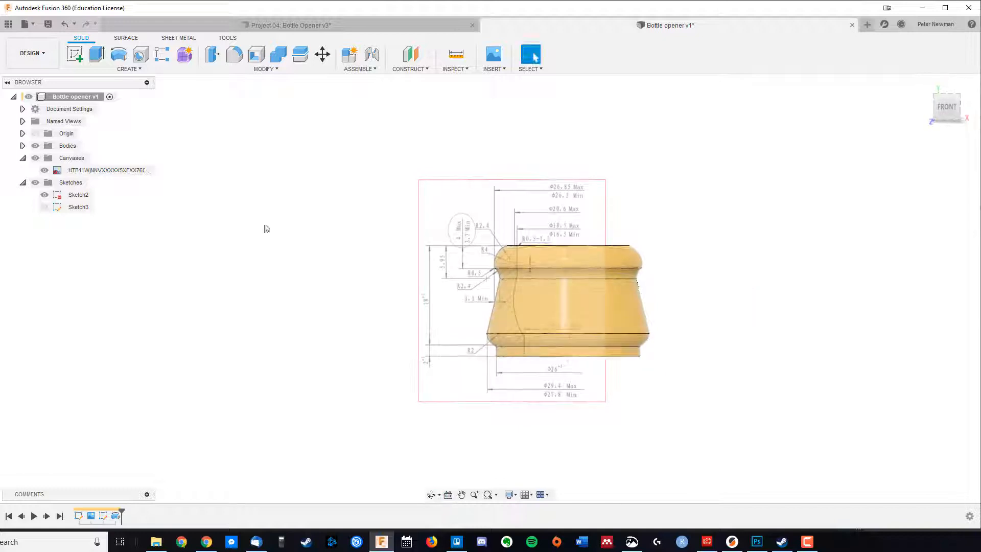
click(35, 158)
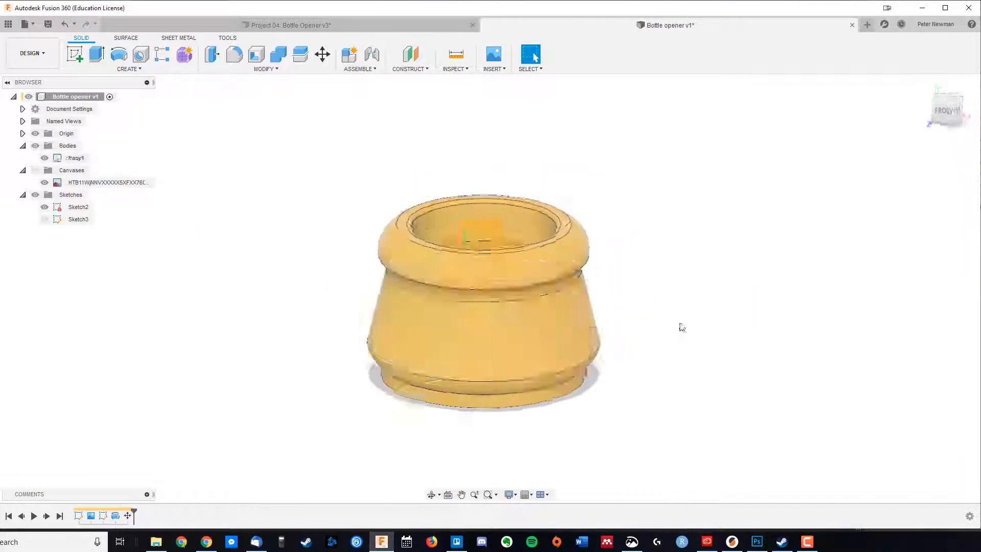
shift+middle_drag(681, 326, 674, 317)
click(630, 243)
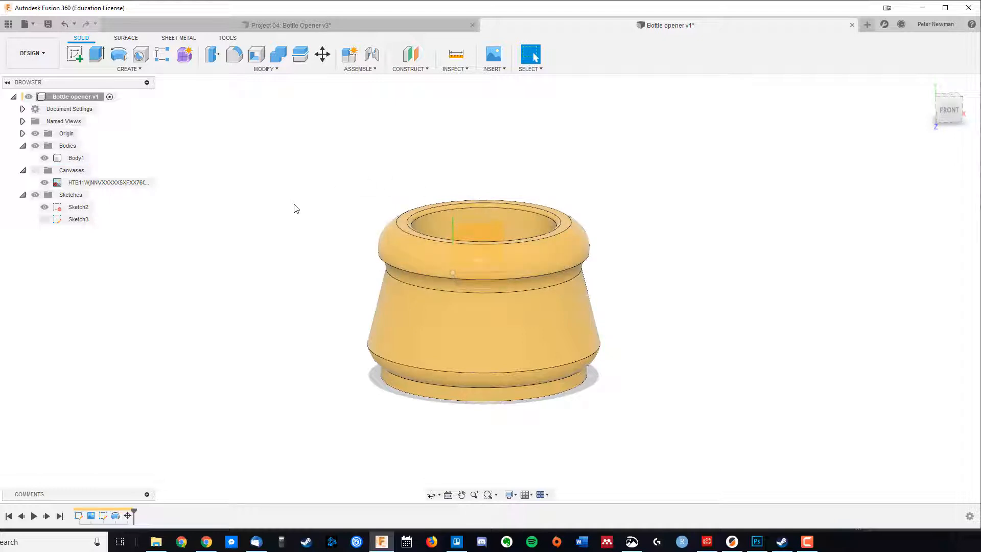
Move the bottle neck body point to point, from the centre of its top rim opening to the design origin
key(m)
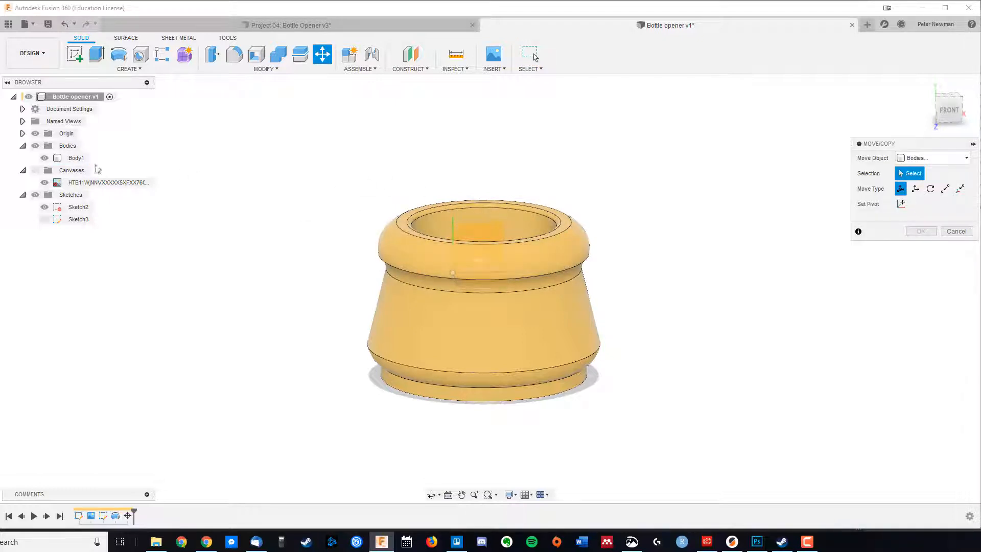
click(73, 159)
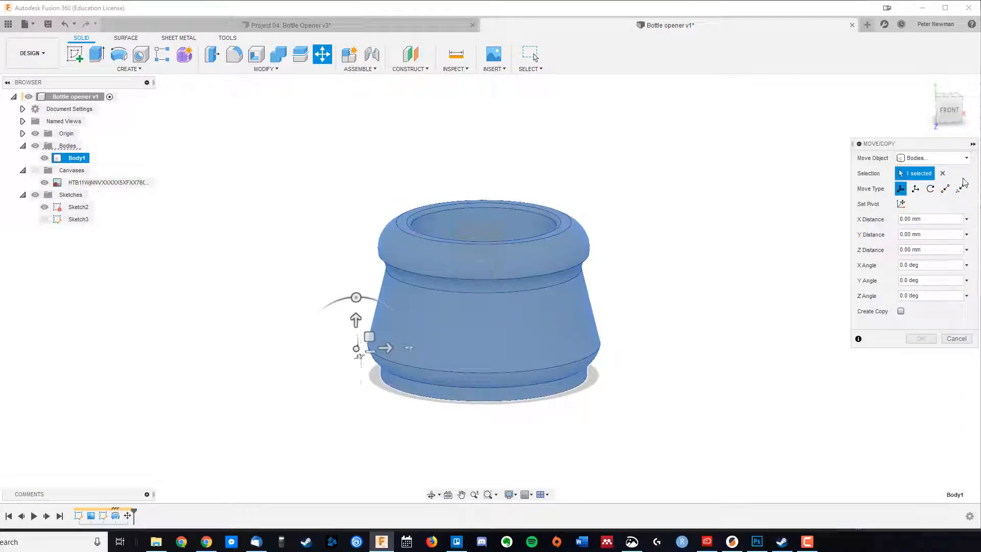
click(945, 189)
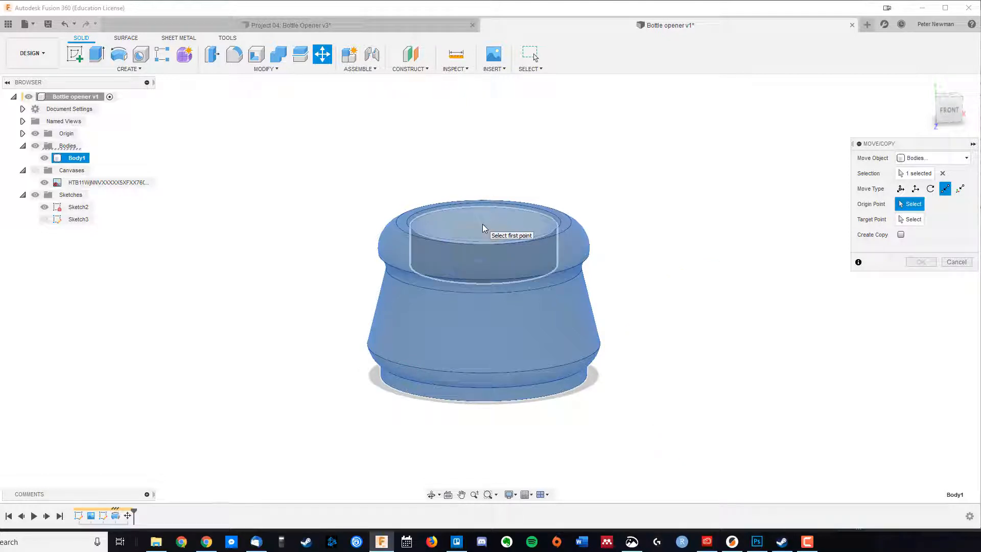
click(485, 229)
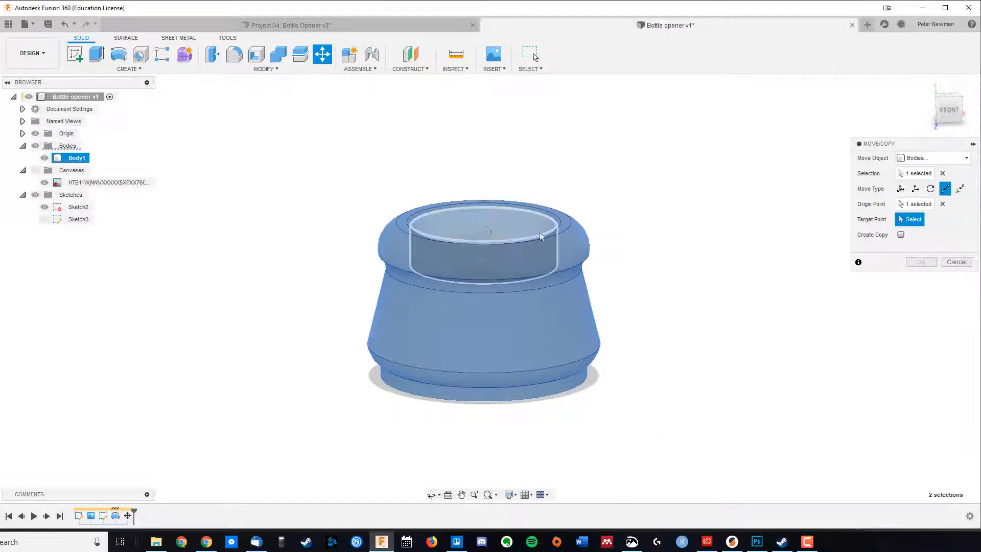
click(452, 274)
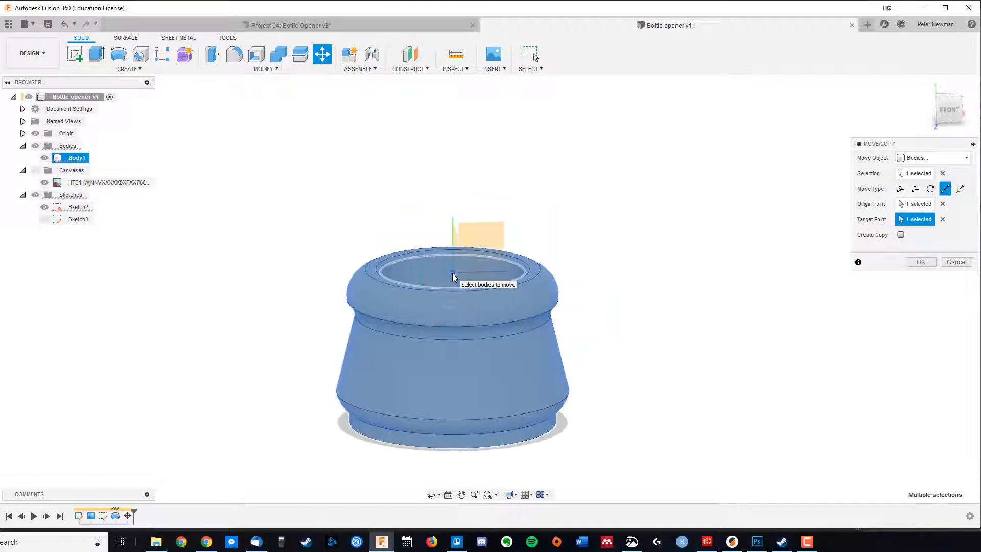
click(920, 261)
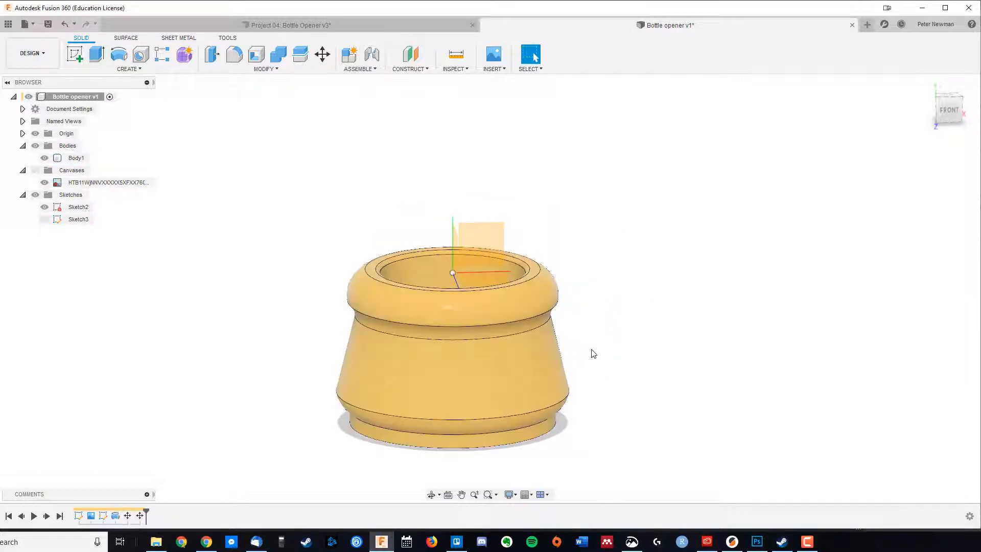
shift+middle_drag(591, 351, 670, 323)
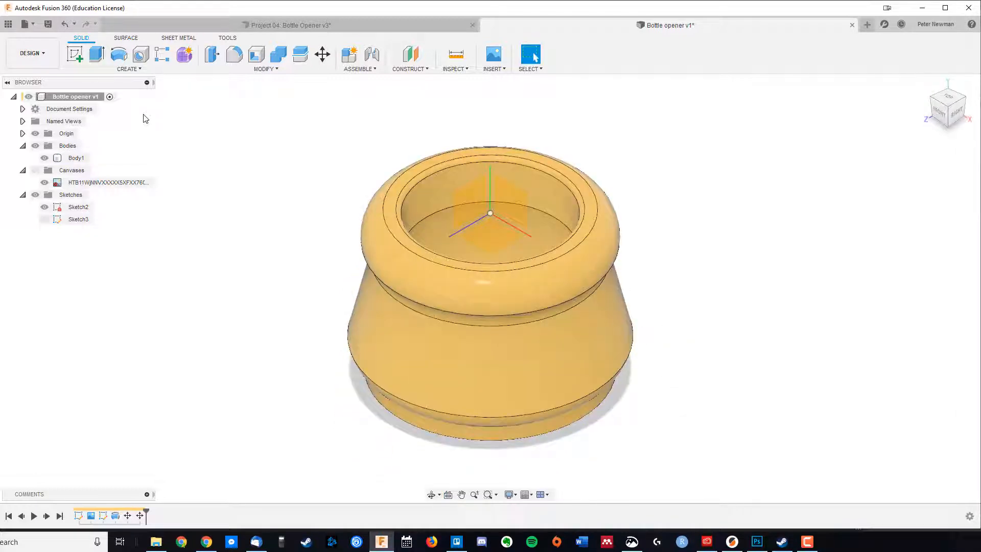
Switch to the Project 04: Bottle Opener v3 design and examine how the handle and coin sit relative to the bottle neck
click(355, 26)
shift+middle_drag(529, 366, 523, 364)
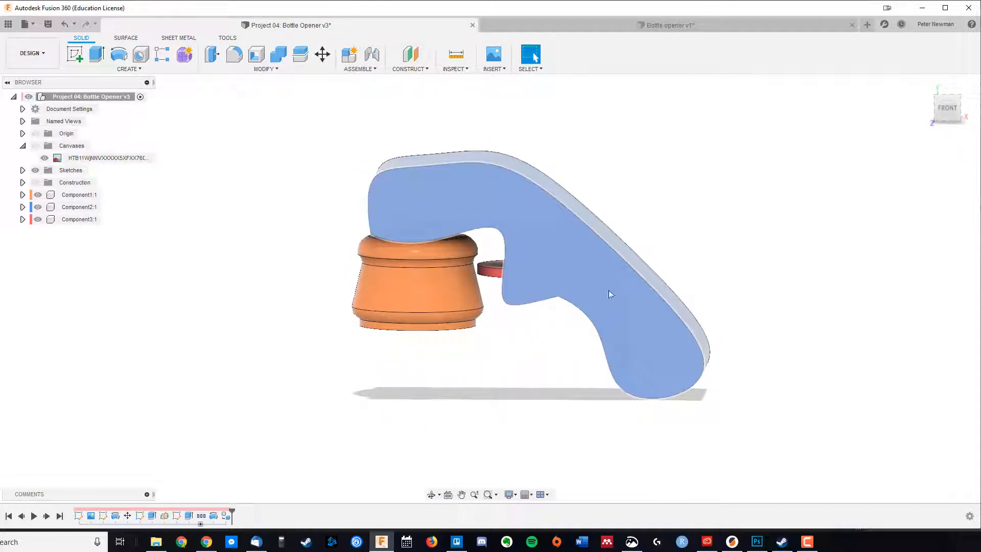
shift+middle_drag(543, 309, 462, 280)
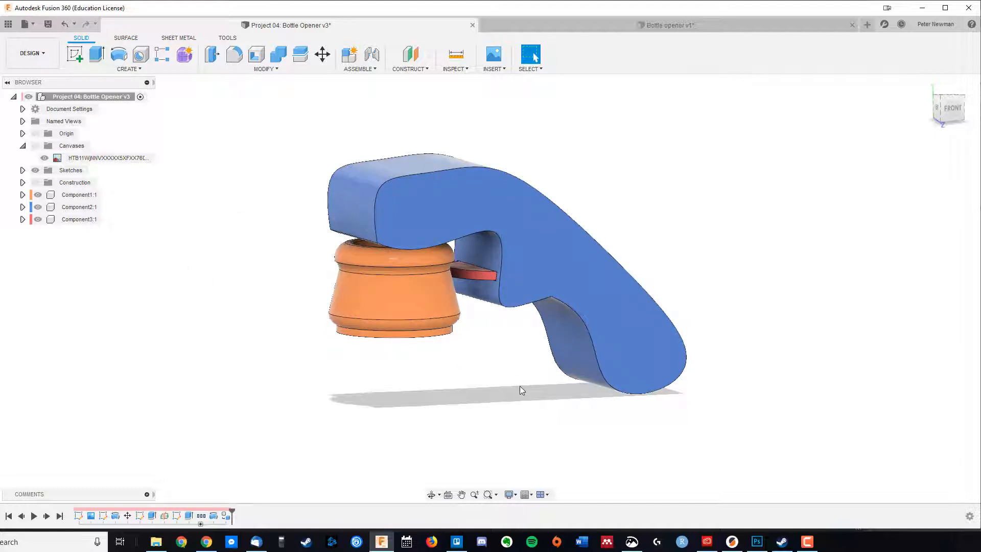
mouse_move(522, 390)
shift+middle_down()
mouse_move(506, 378)
mouse_move(523, 349)
shift+middle_up()
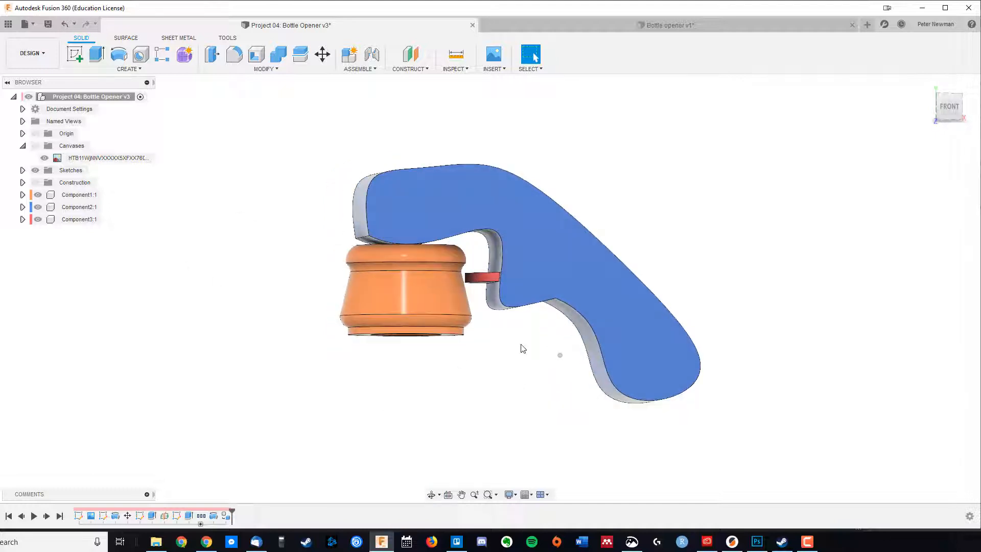
Return to the Bottle opener v1 design and start a new sketch on the front XY origin plane
click(672, 25)
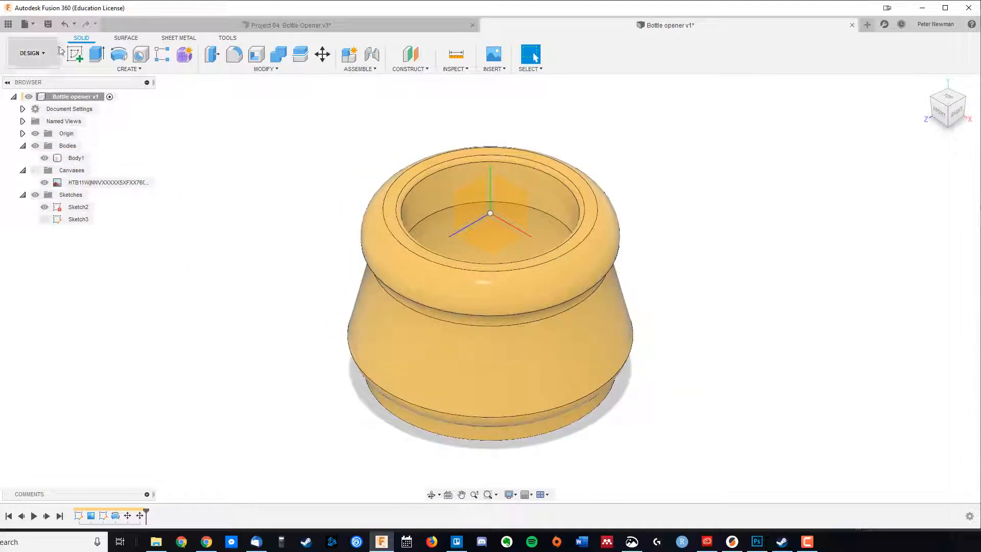
click(75, 52)
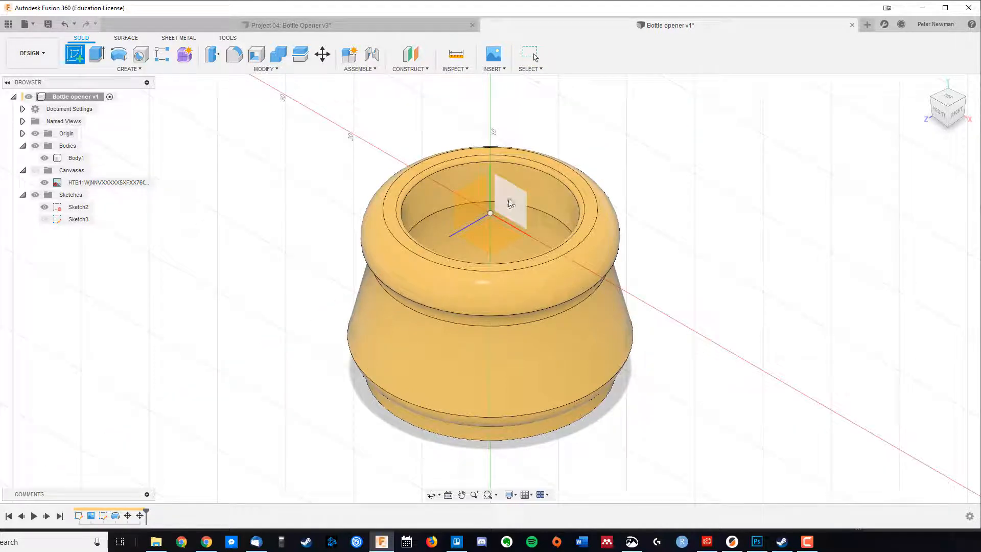
click(507, 199)
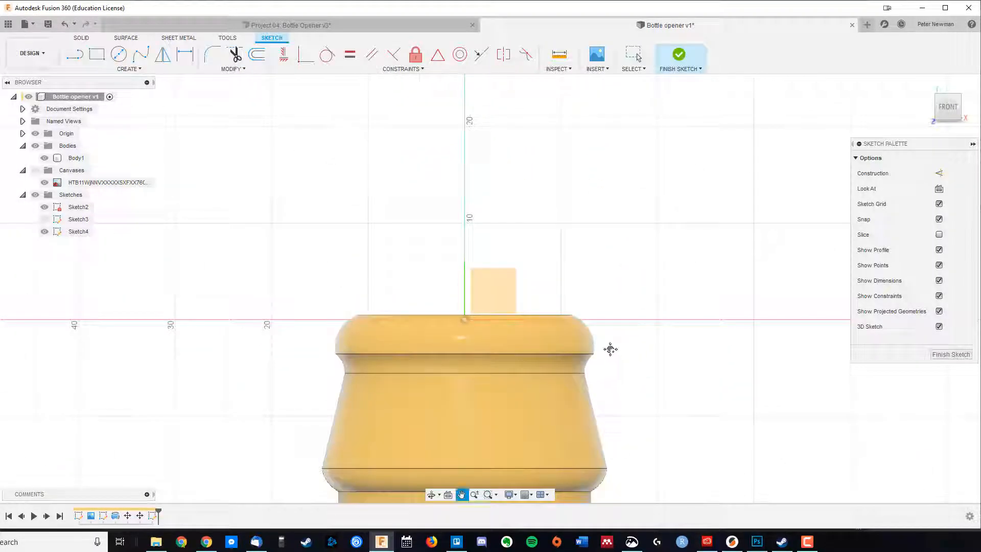
mouse_move(611, 346)
middle_down()
mouse_move(567, 259)
mouse_move(582, 262)
middle_up()
scroll(567, 258, down, 3)
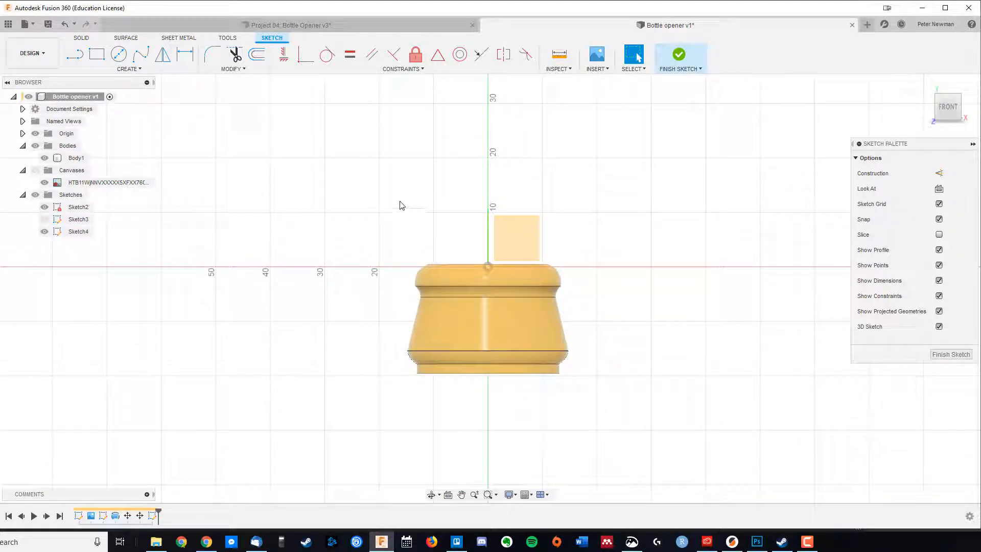
Draw two construction rectangles: about 41 × 18 mm just above the bottle rim, and about 13 × 15 mm below its right end, beside the neck
key(r)
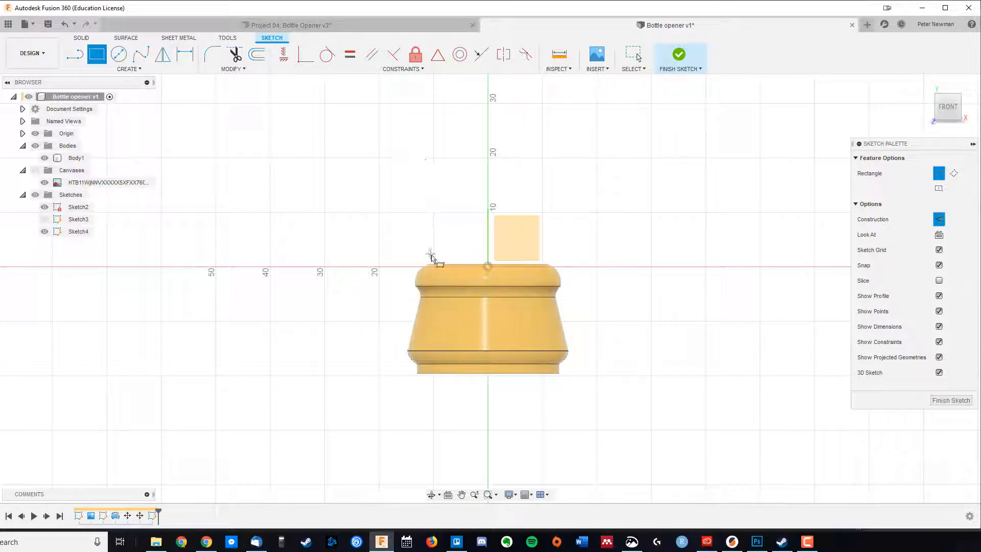
click(430, 259)
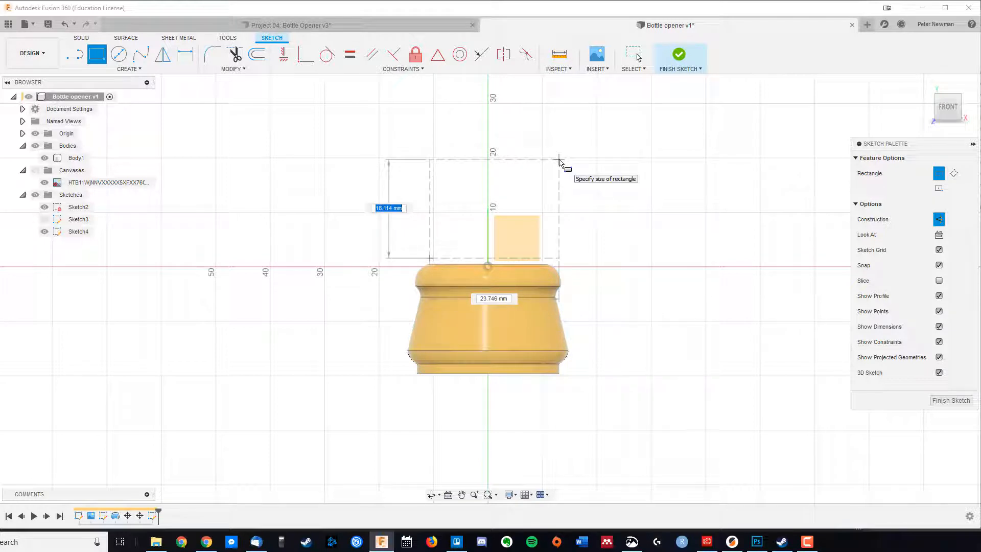
click(653, 159)
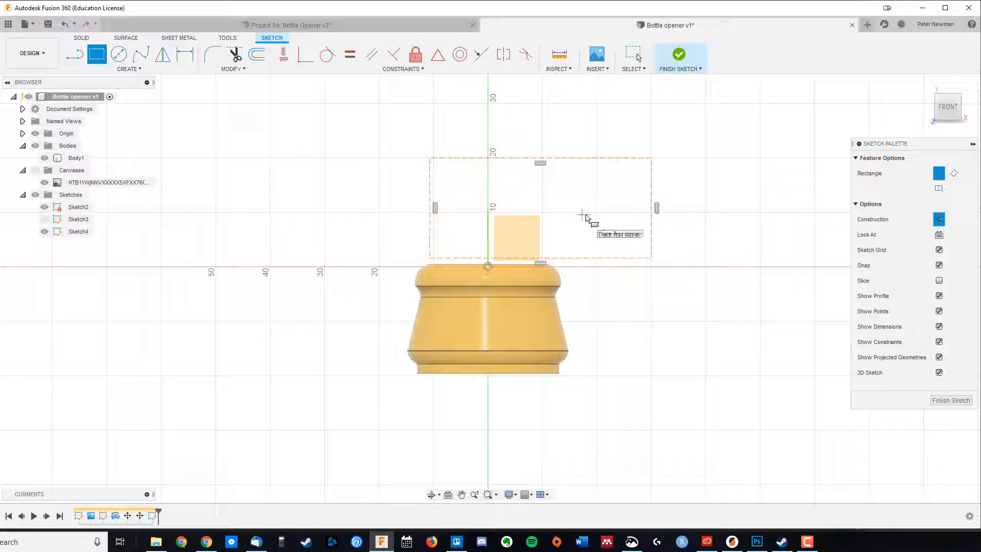
click(581, 259)
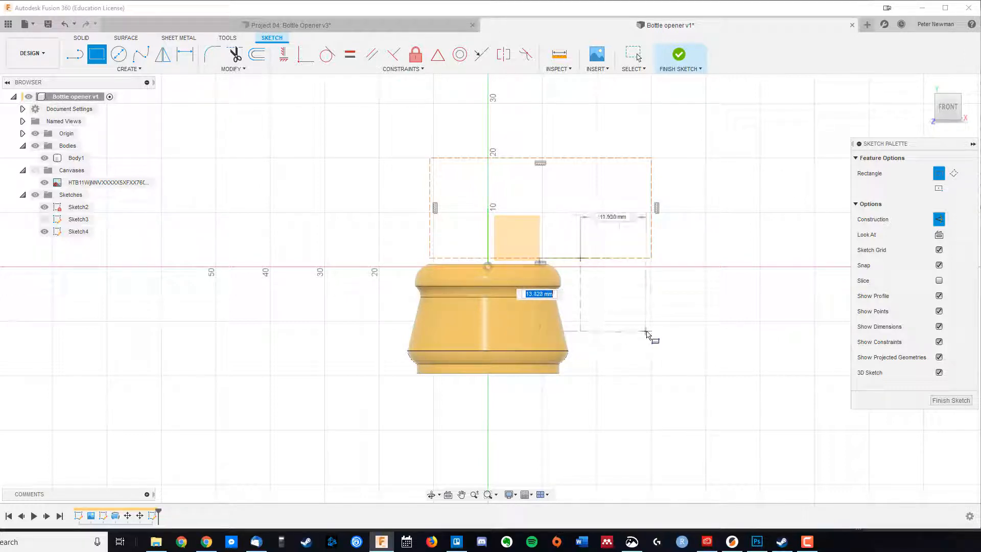
click(651, 336)
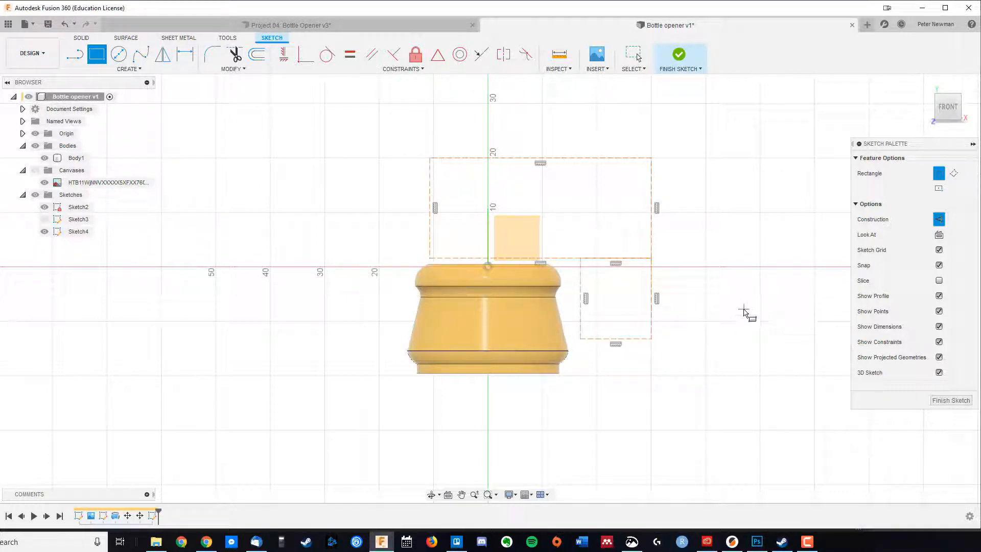
Outline the sloping handle with construction lines from the upper rectangle's top-right corner to the lower rectangle's bottom-right corner, with a perpendicular end about 13 mm long
scroll(715, 309, up, 1)
middle_drag(702, 306, 623, 269)
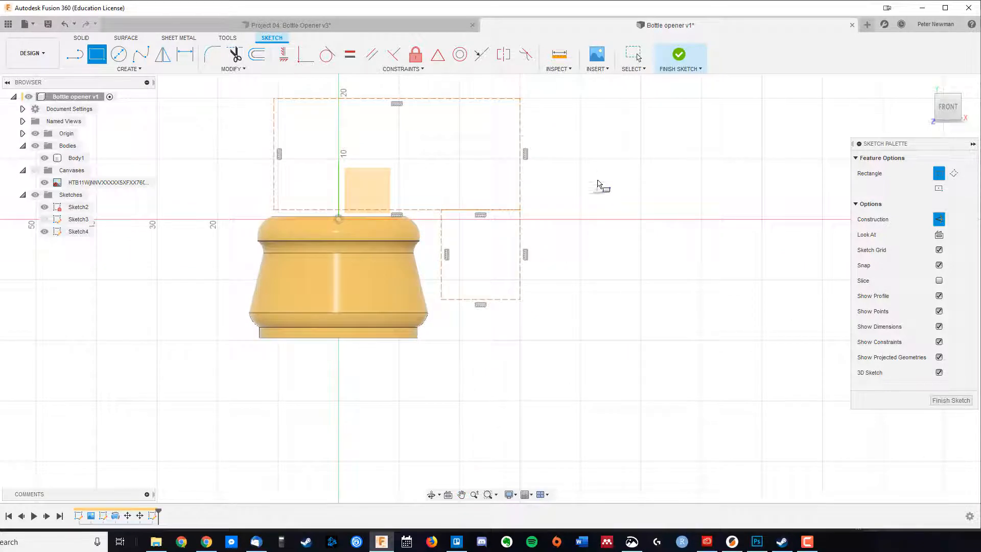
key(l)
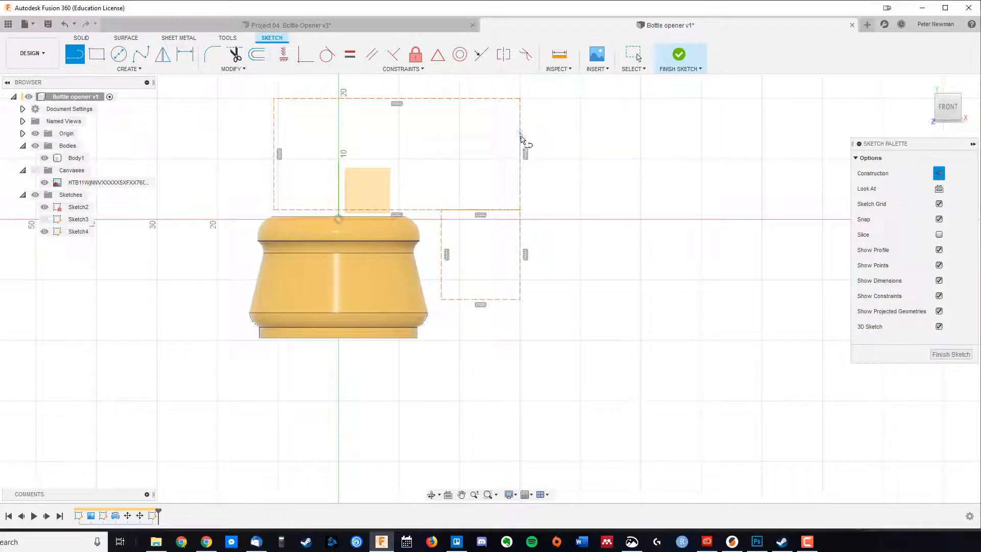
click(520, 98)
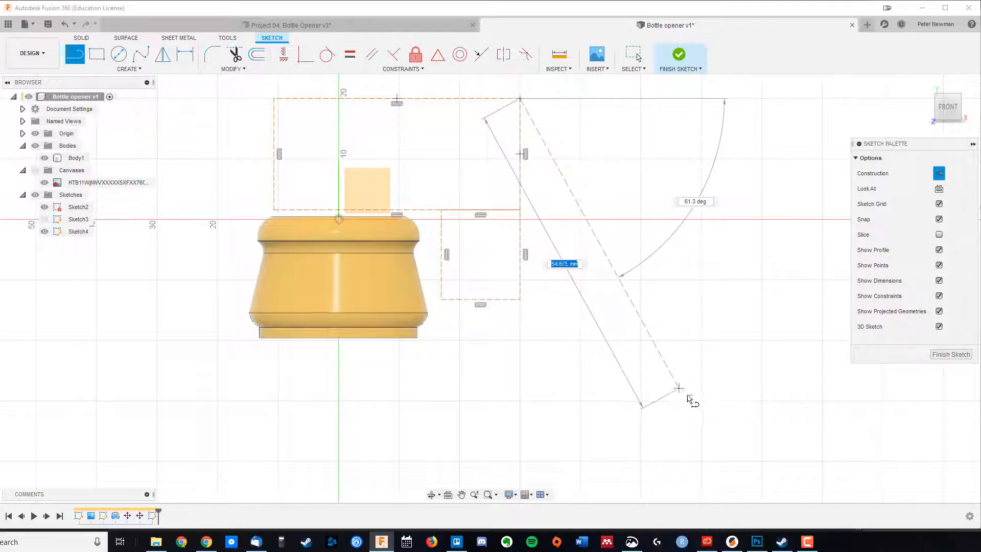
click(687, 395)
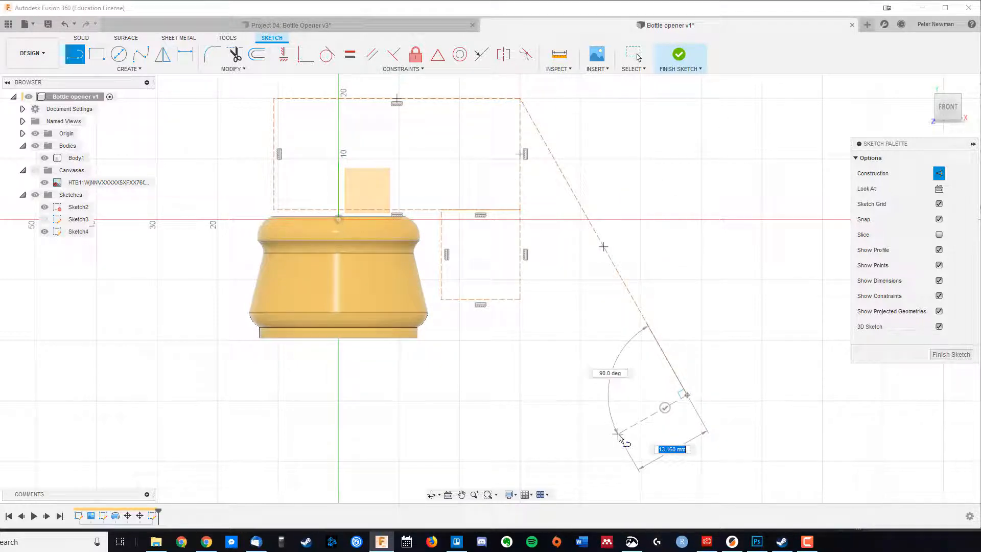
click(618, 434)
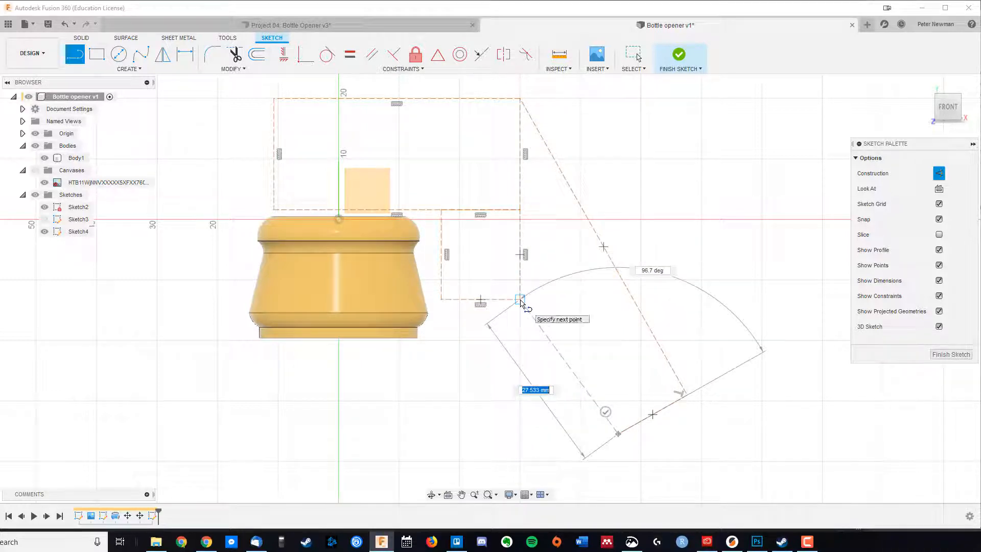
click(520, 300)
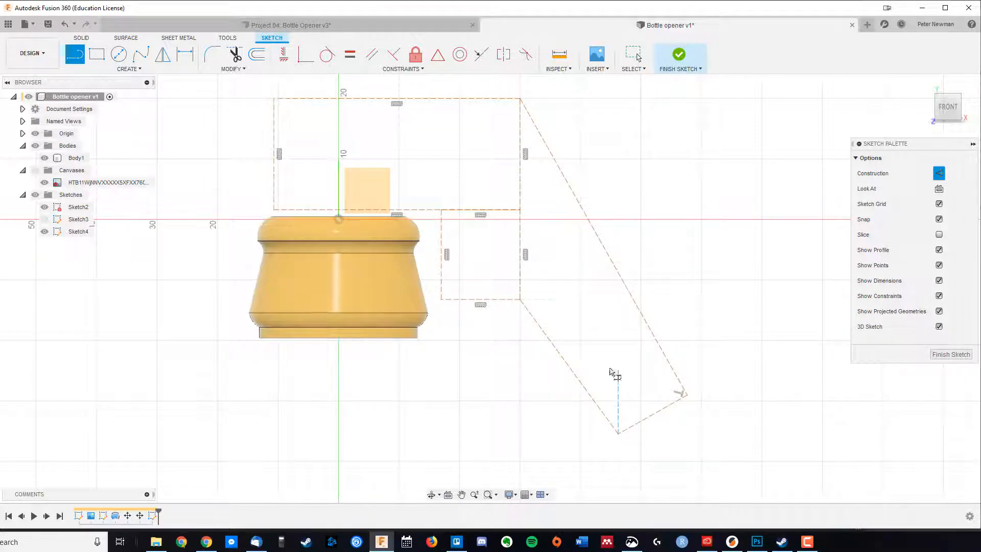
Add a user parameter named cointhick with a value of 2 mm
scroll(653, 305, down, 1)
middle_drag(685, 268, 647, 302)
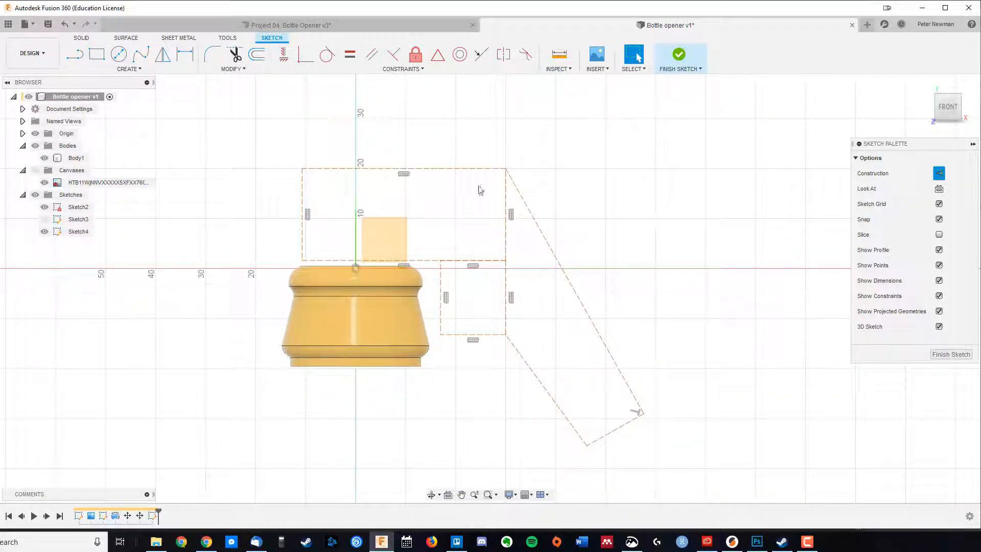
click(406, 69)
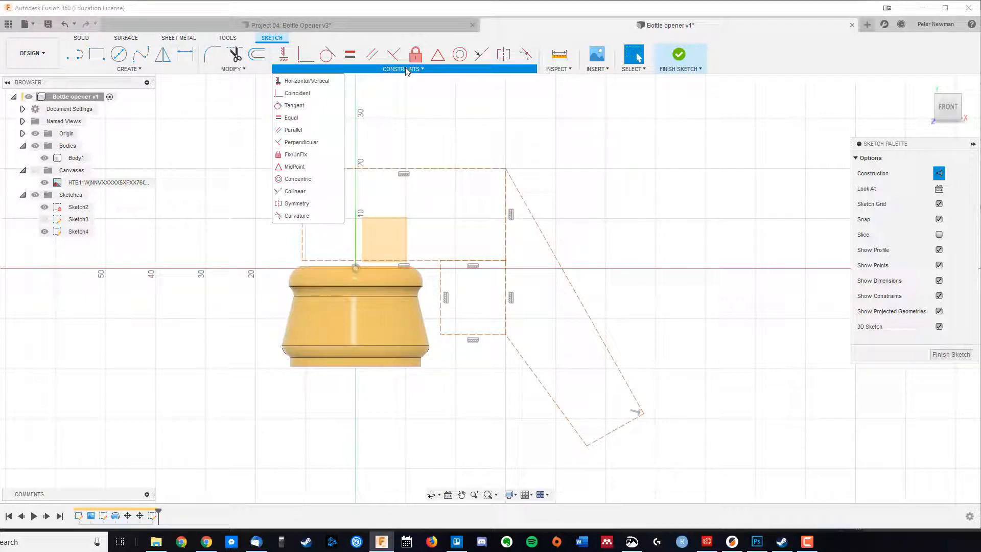
click(238, 68)
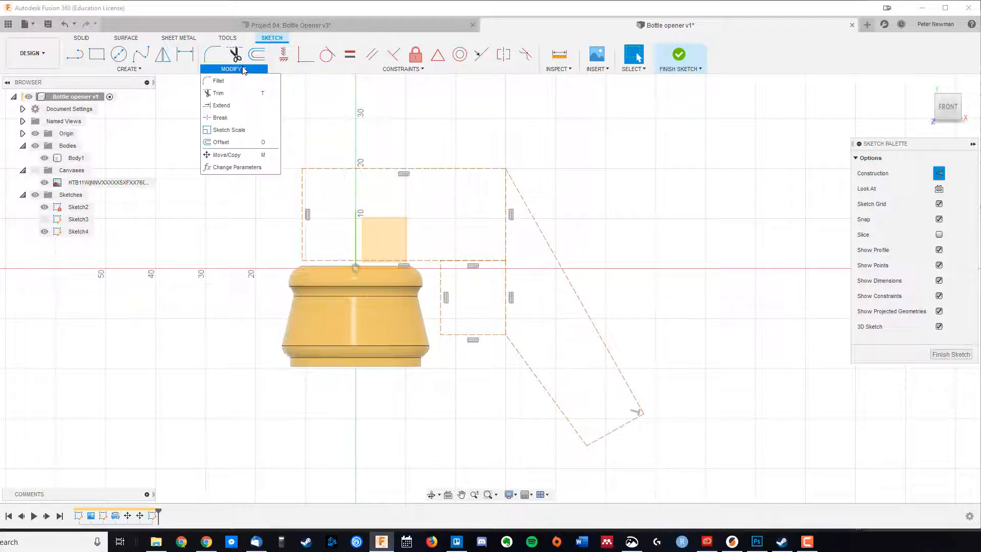
click(242, 171)
click(350, 170)
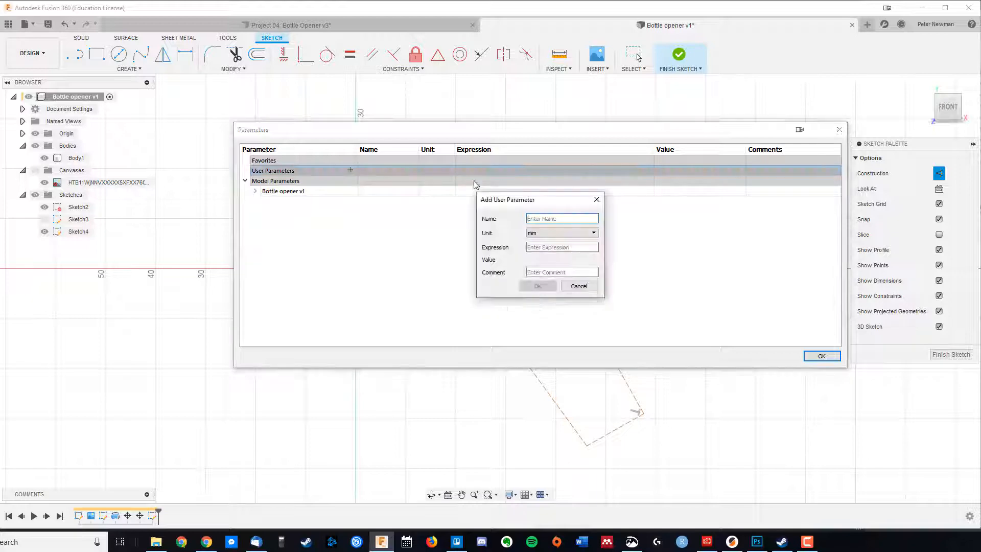
text(coin)
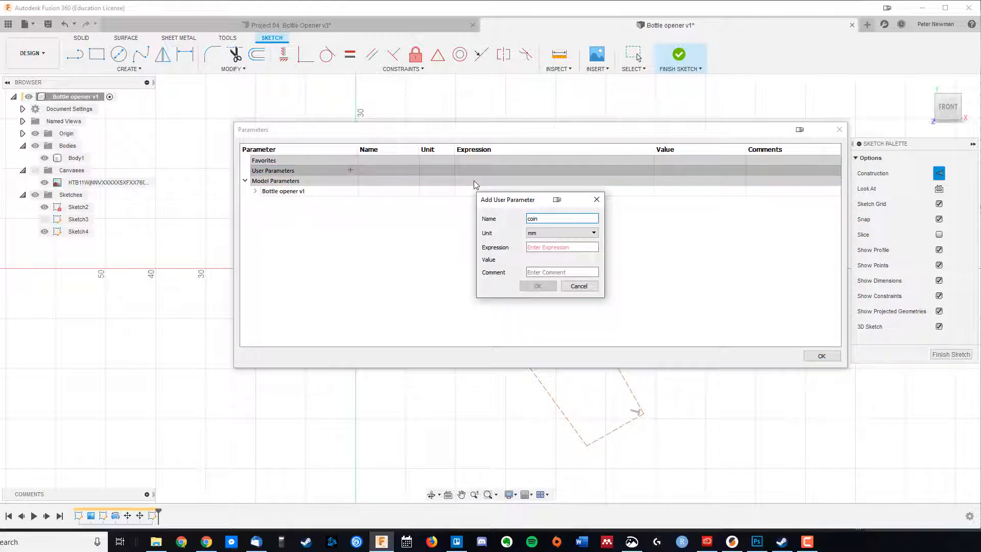
text(thick)
key(Tab)
key(Tab)
text(2)
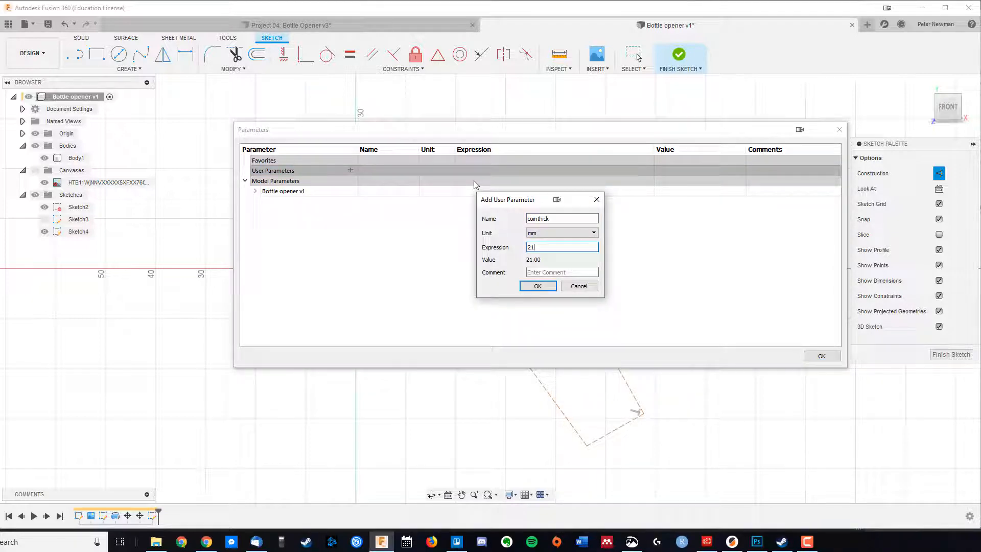
key(Return)
Add a user parameter named coindiam with a value of 23.6 mm and close the parameter list
click(350, 170)
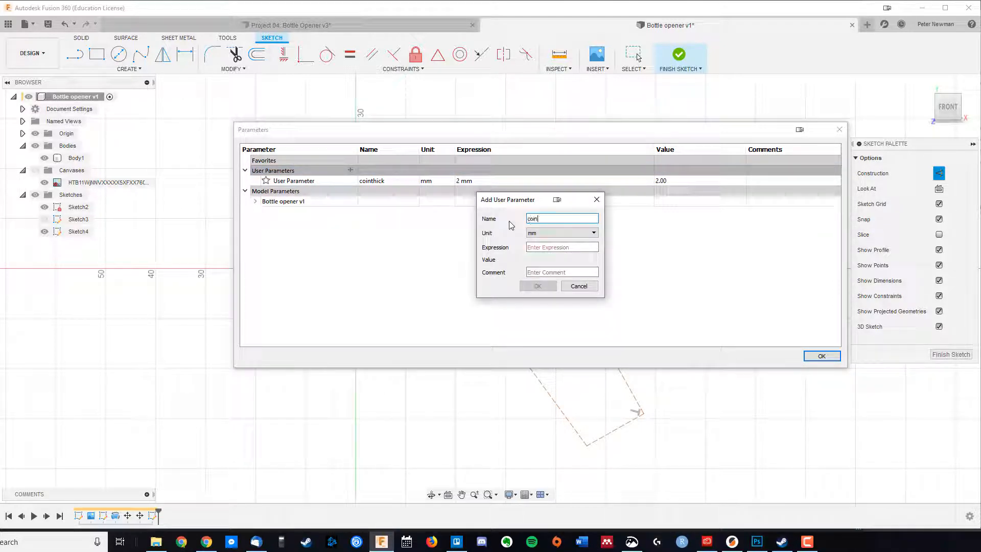
key(Tab)
key(Tab)
text(23)
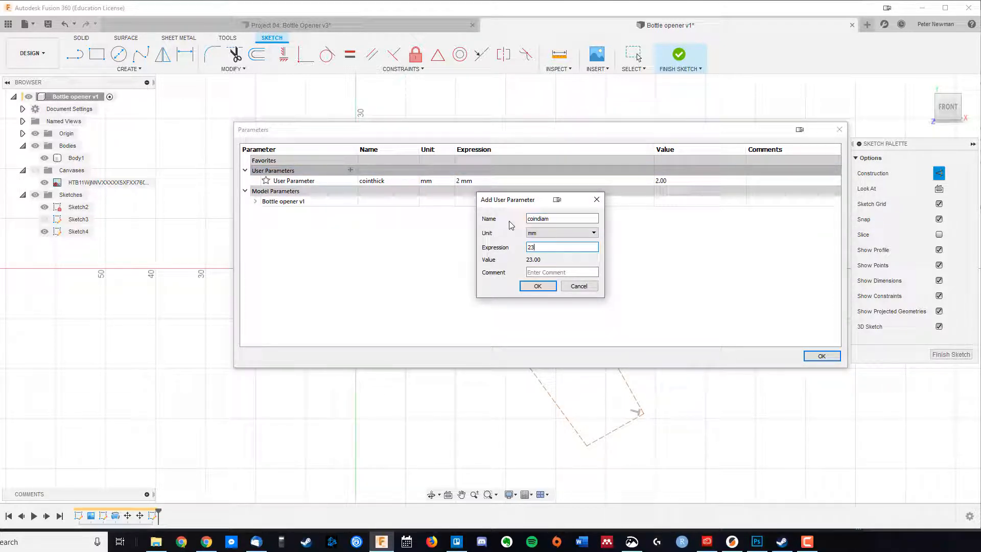
text(.6)
click(538, 286)
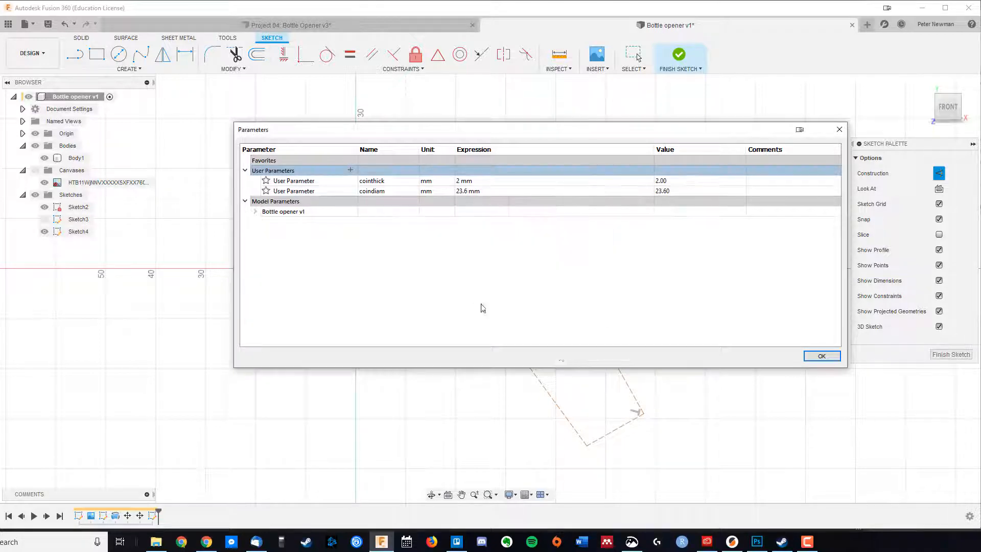
click(818, 356)
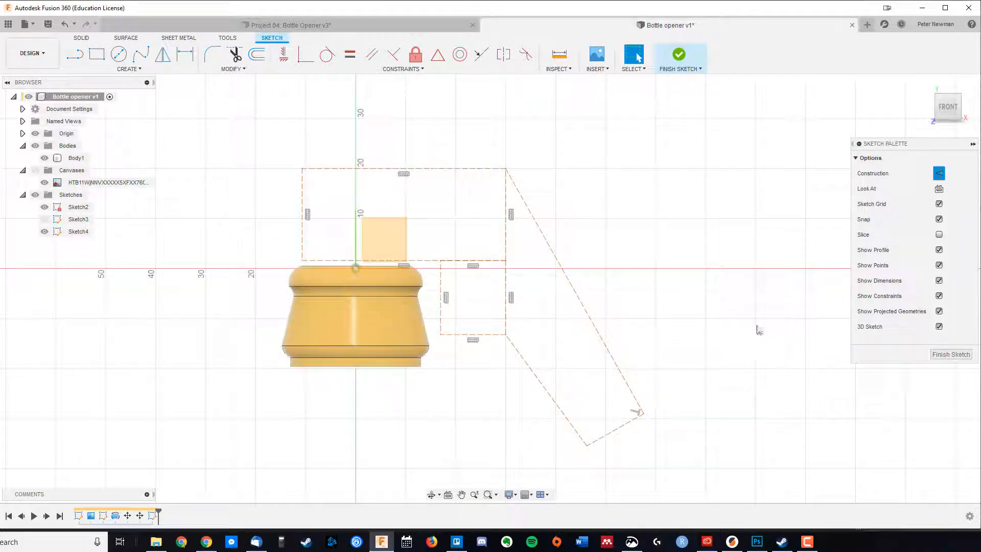
Draw a construction rectangle for the coin across the lower rectangle beside the neck, cointhick high and coindiam wide
key(r)
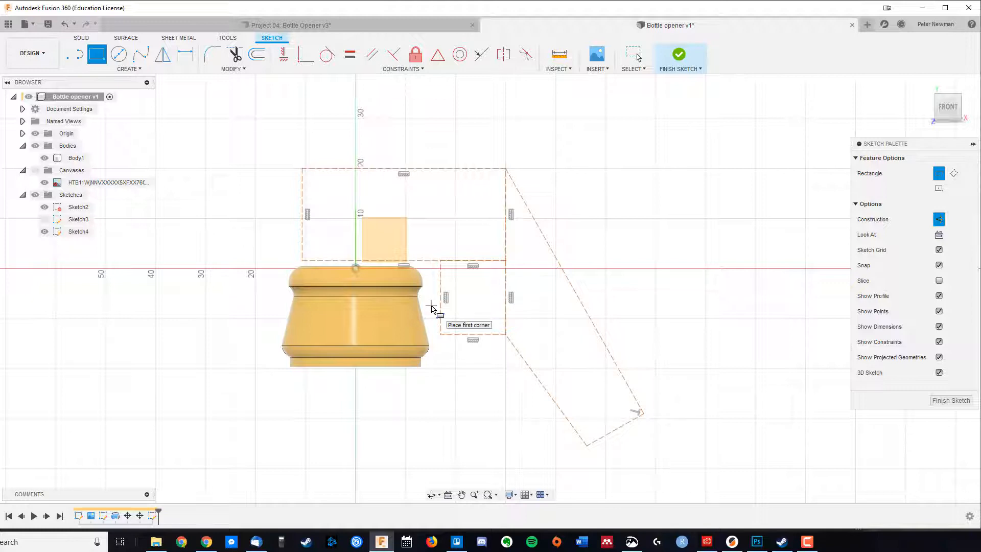
click(431, 307)
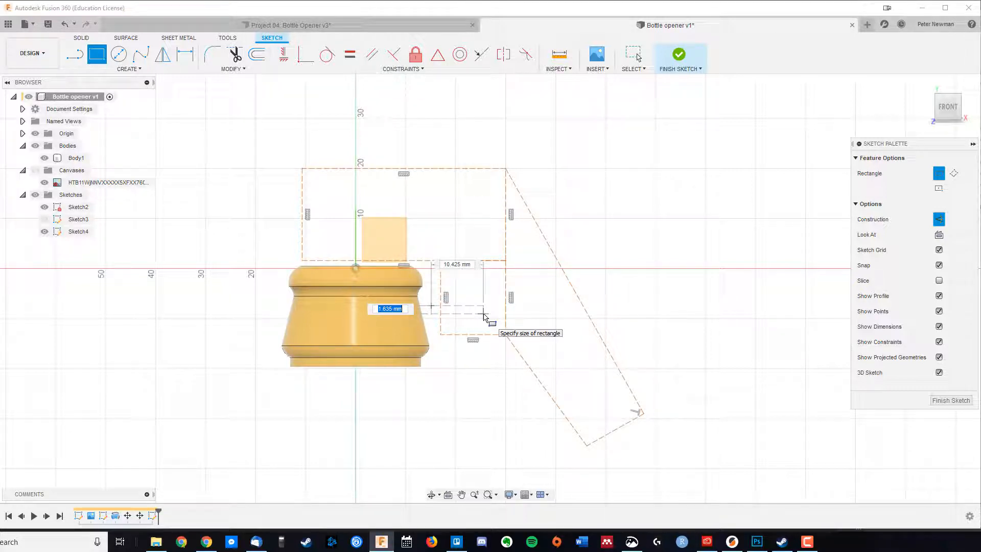
text(cointhick)
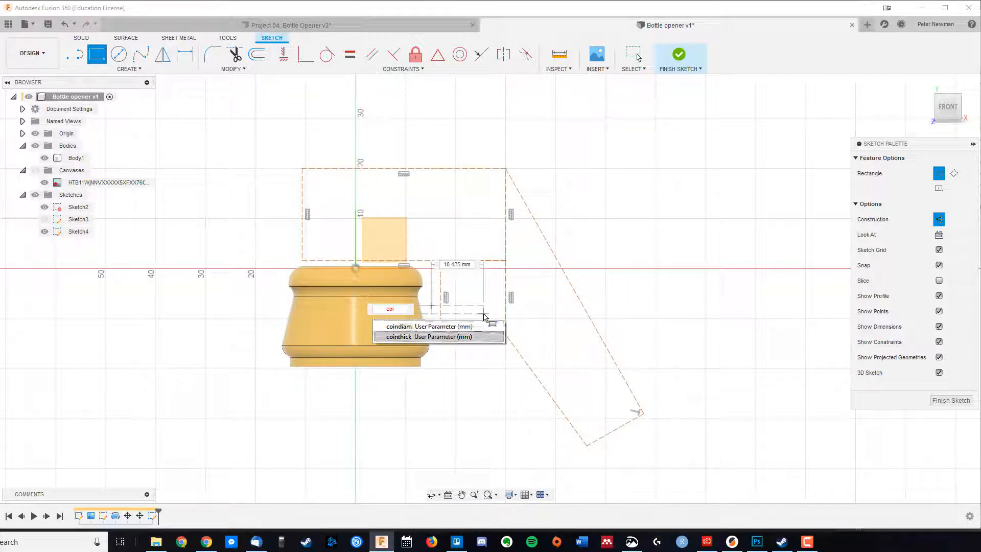
key(Tab)
text(coinwidth)
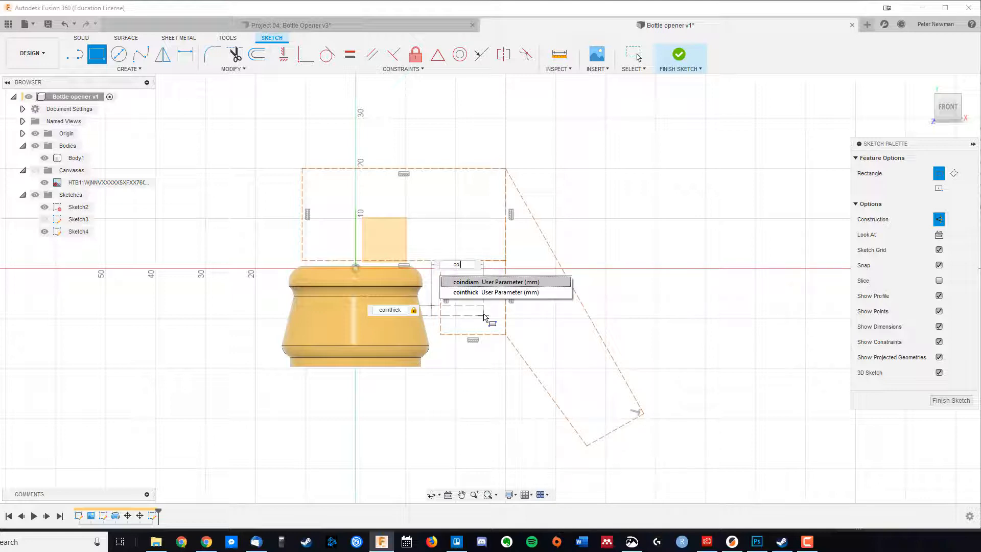
key(Return)
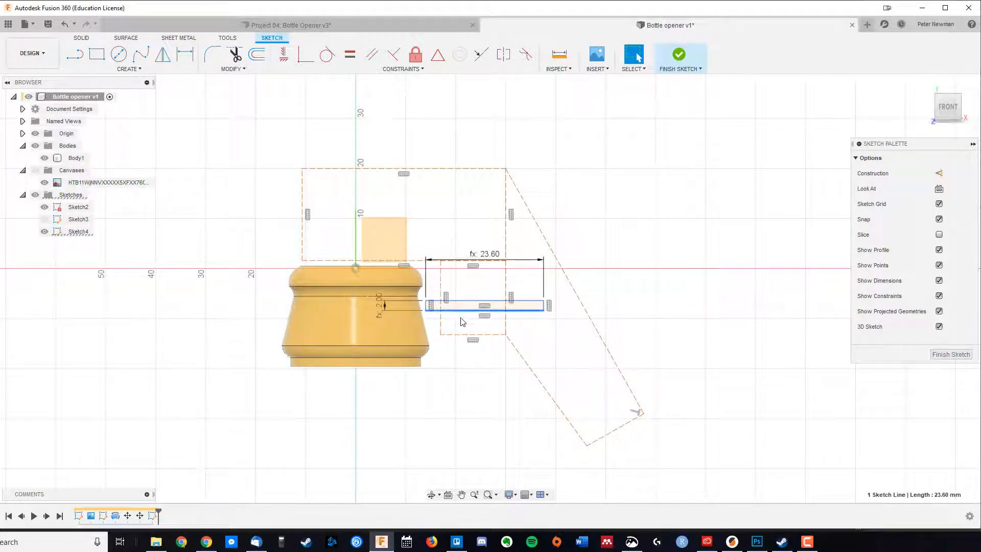
Set the coin rectangle's height dimension to cointhick+0.2
double_click(378, 301)
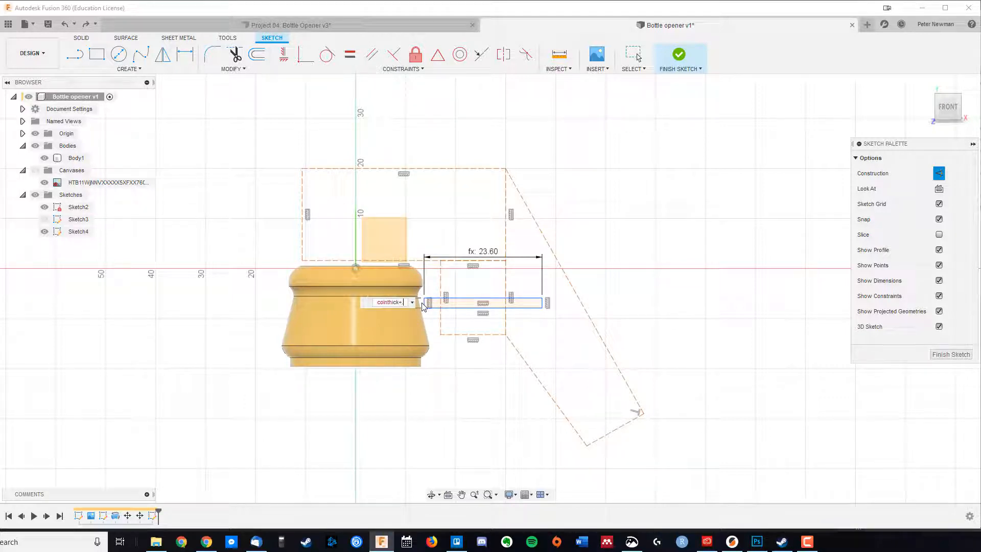
text(+0.2)
key(Return)
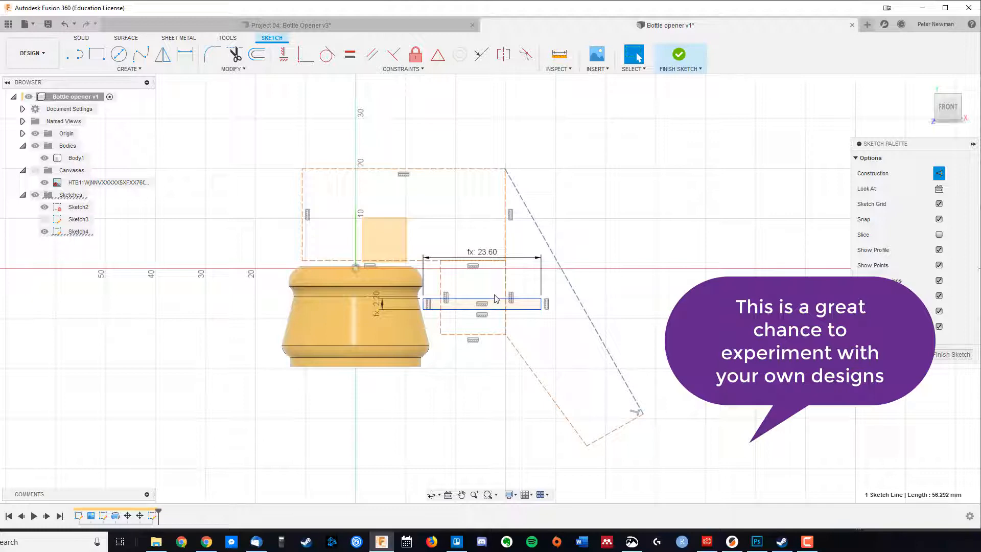
Examine the finished opener's handle shape in the Project 04: Bottle Opener document and return to the Bottle opener sketch
click(290, 25)
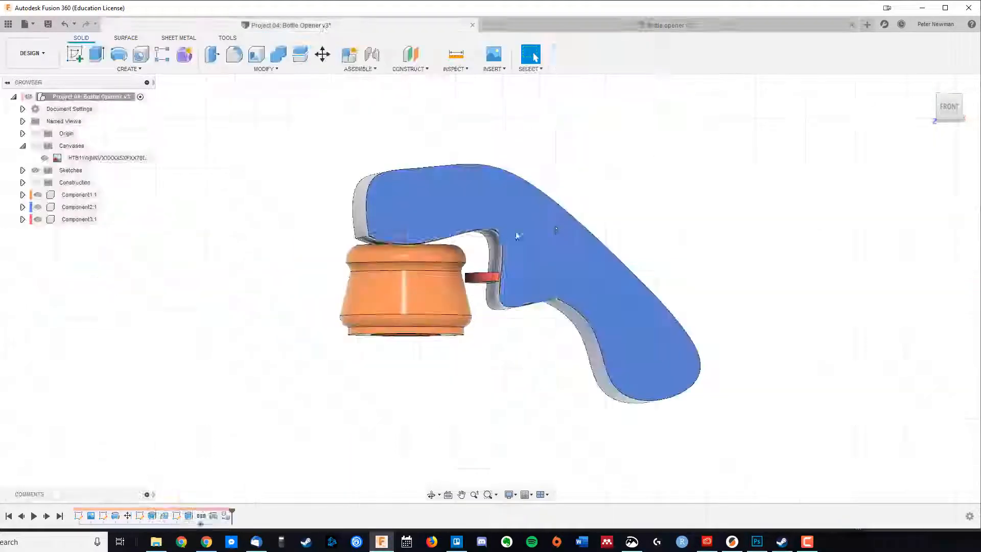
mouse_move(705, 232)
shift+middle_down()
mouse_move(703, 221)
mouse_move(708, 230)
shift+middle_up()
click(667, 25)
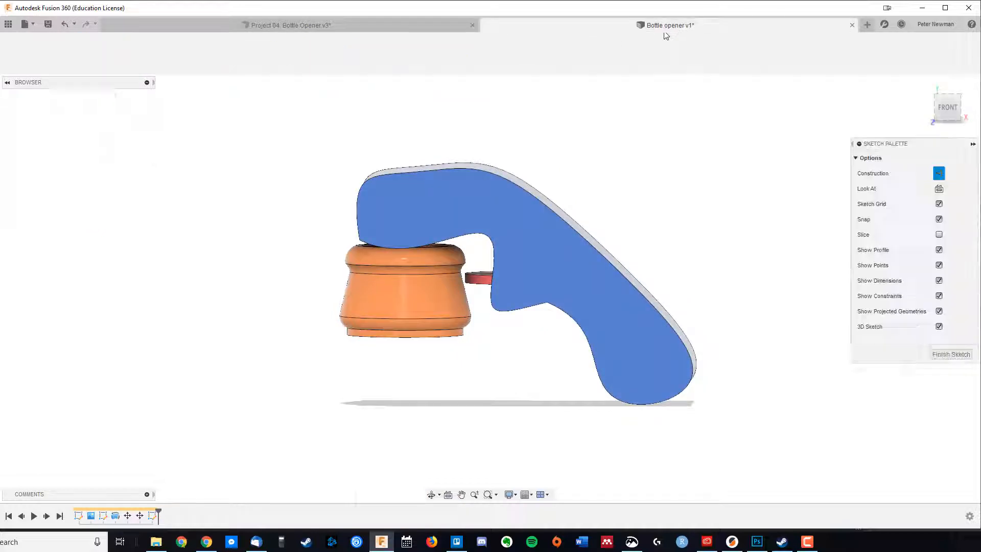
Draw a fit point spline from the upper rectangle's lower edge around the outer handle outline to the lower rectangle's bottom-right corner
click(131, 68)
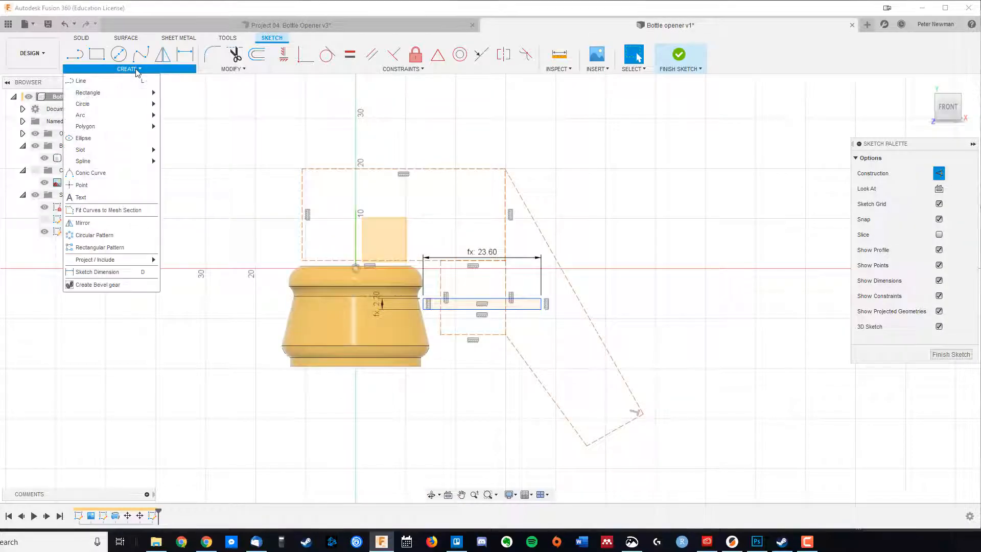
mouse_move(120, 164)
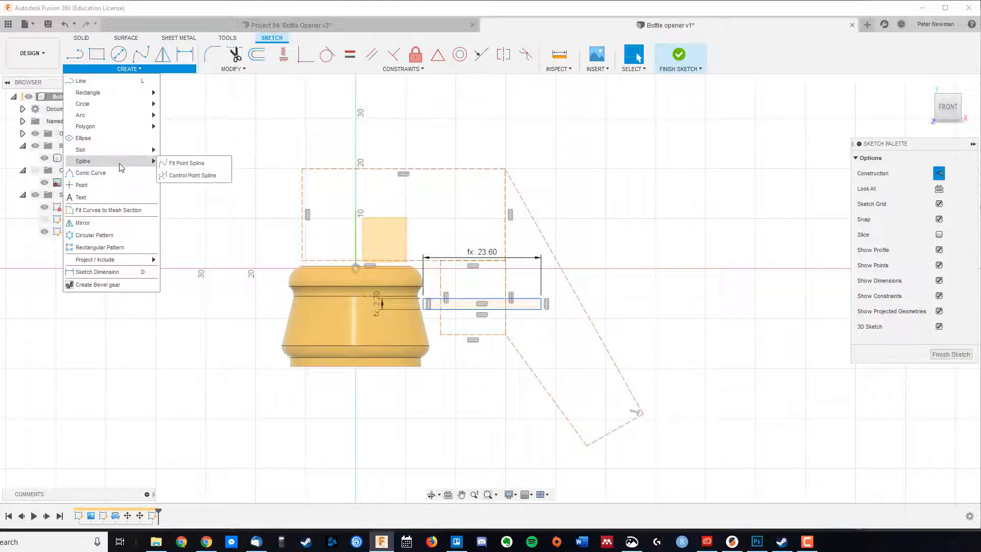
click(199, 163)
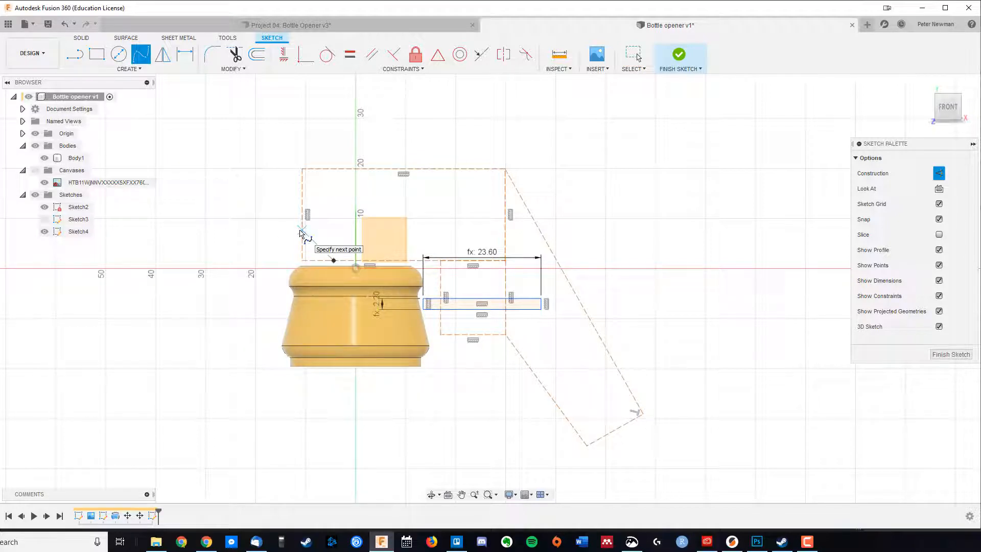
click(300, 226)
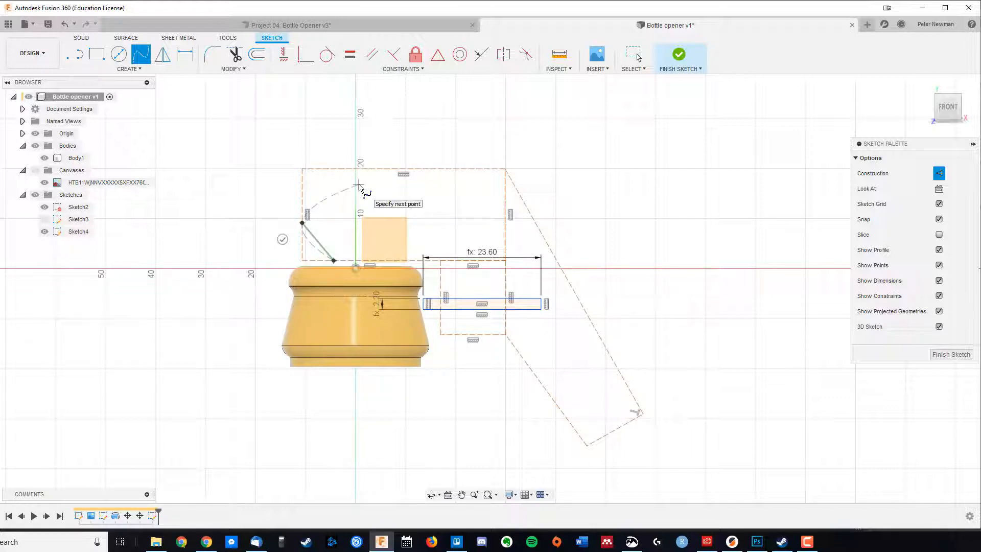
click(364, 179)
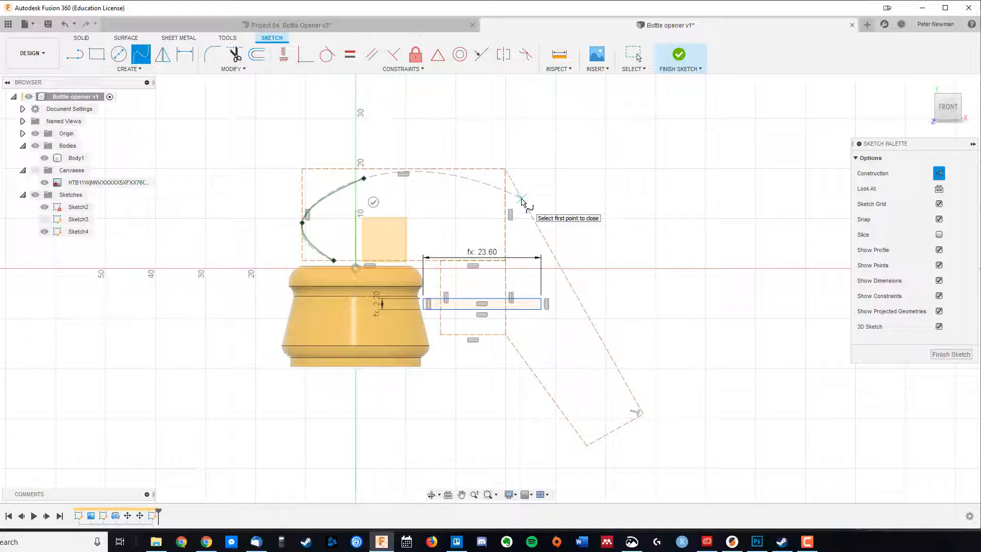
click(521, 199)
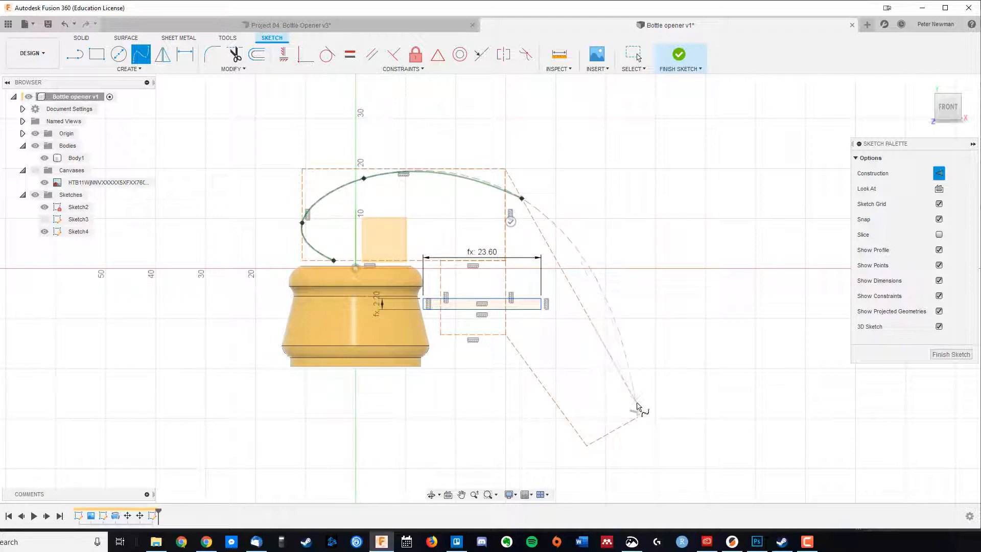
click(642, 415)
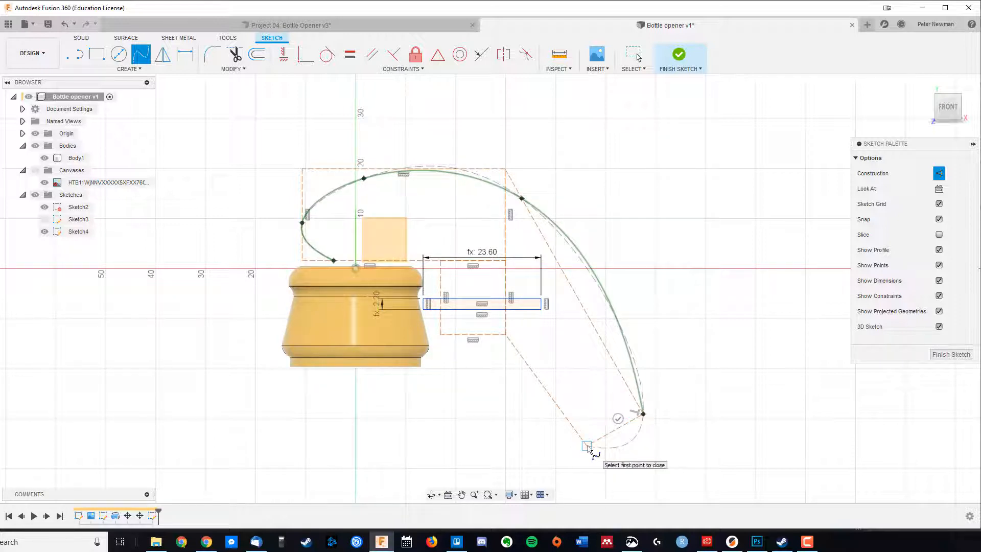
click(587, 446)
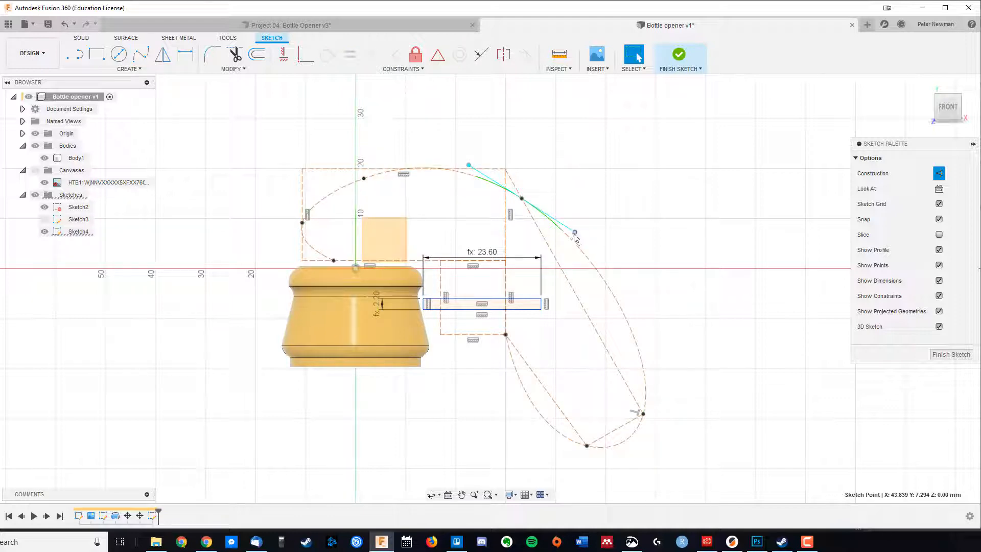
Pull the outer spline closer to the sloping line with its shoulder tangent handle, and convert the spline from construction to normal geometry
drag(576, 233, 552, 227)
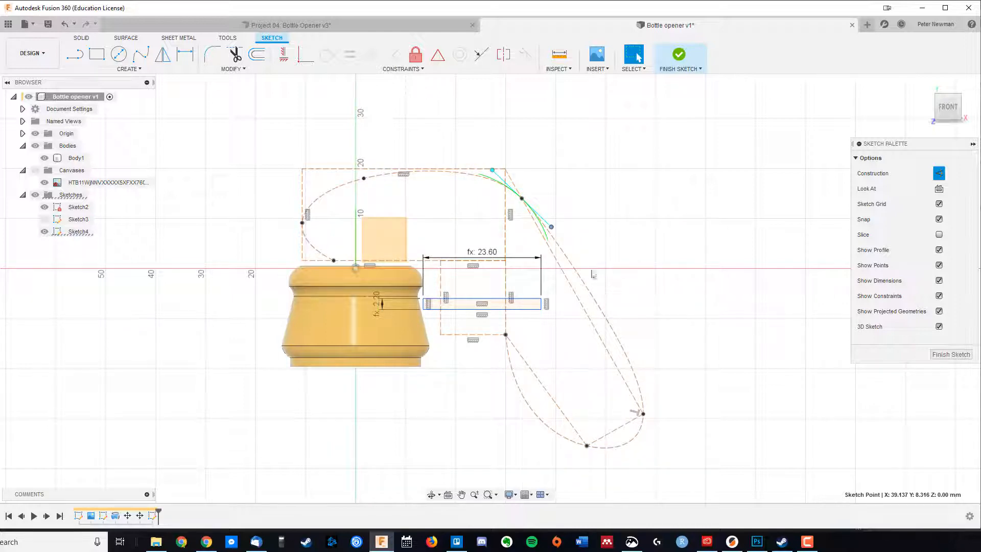
click(579, 277)
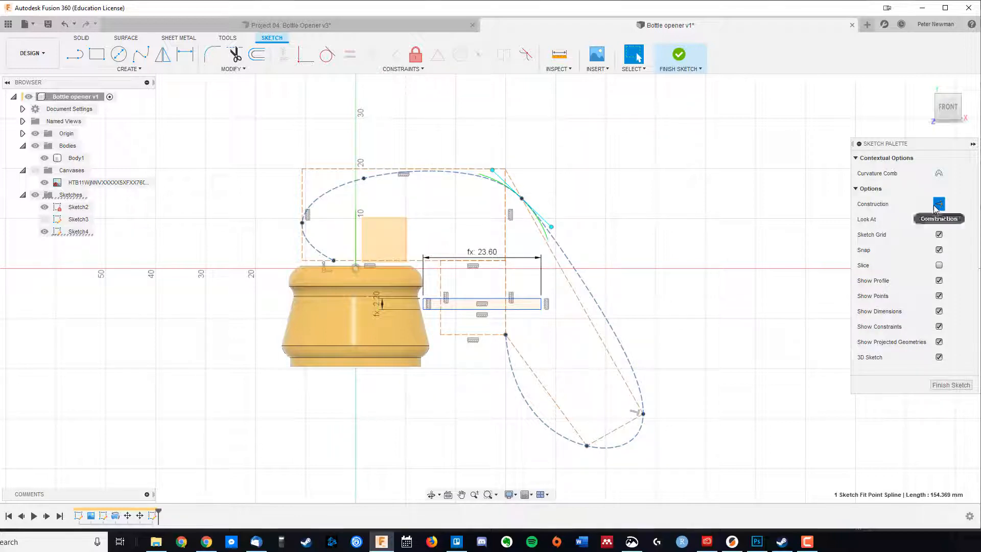
click(940, 204)
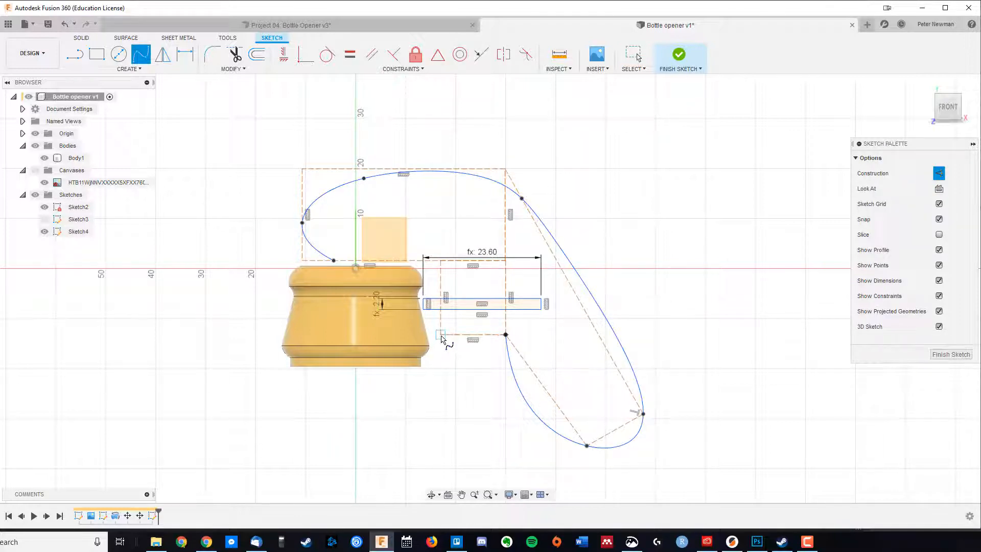
Close the outline with a fit point spline through the lower rectangle's left corners and the upper rectangle's lower edge, and make it normal geometry
click(440, 335)
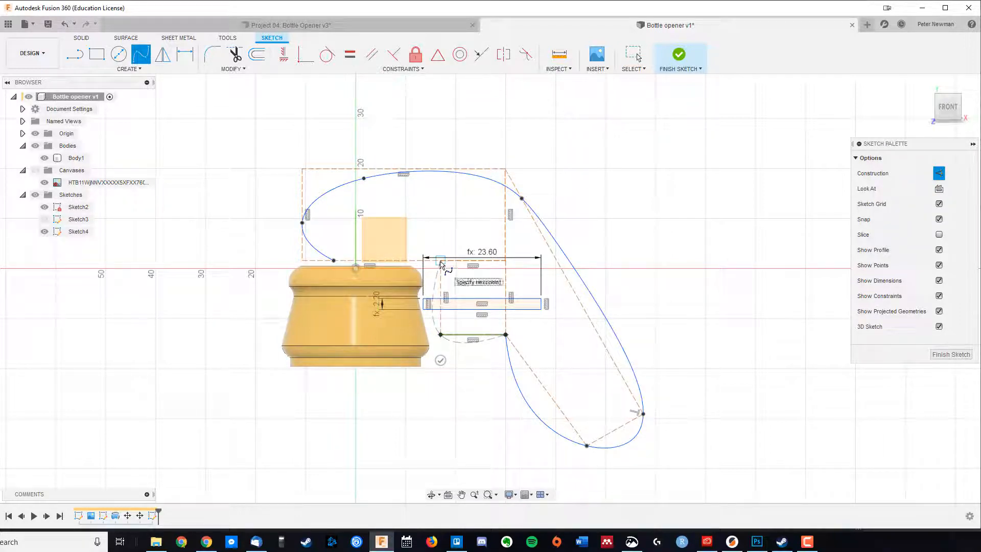
click(440, 262)
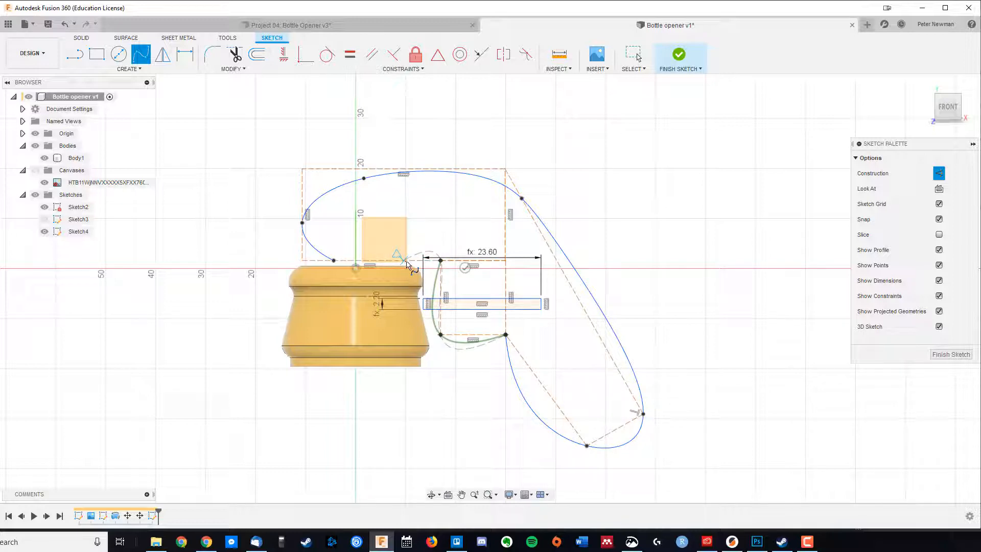
click(404, 260)
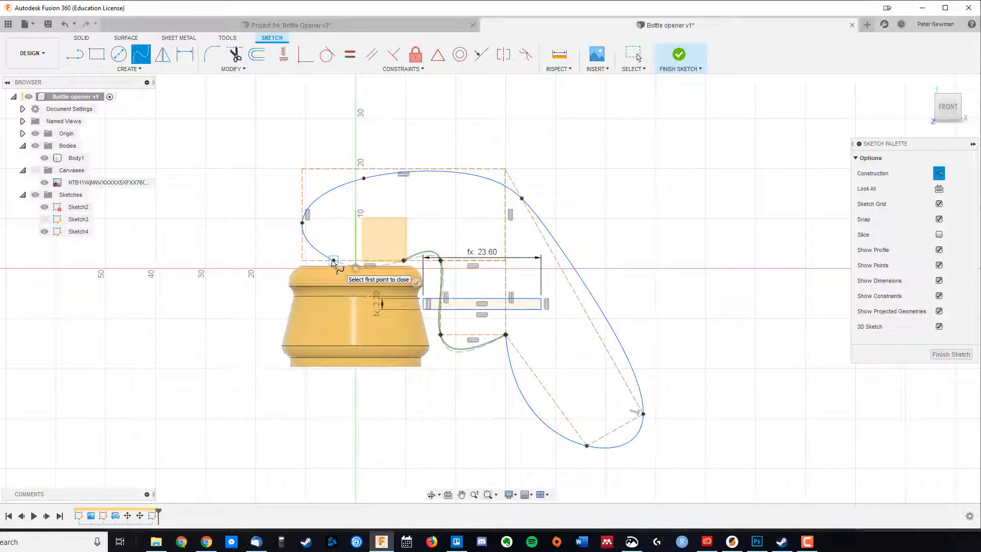
click(333, 261)
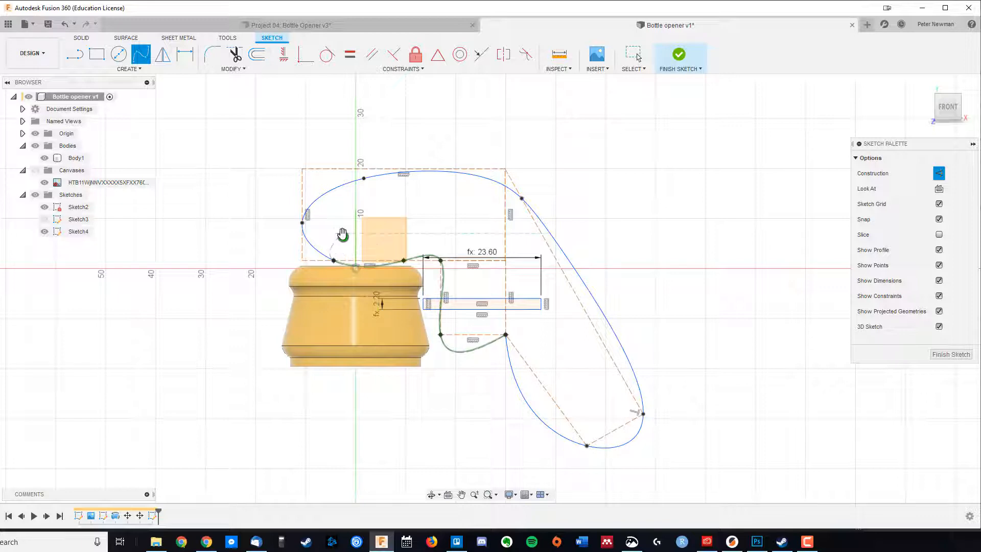
click(343, 235)
key(Escape)
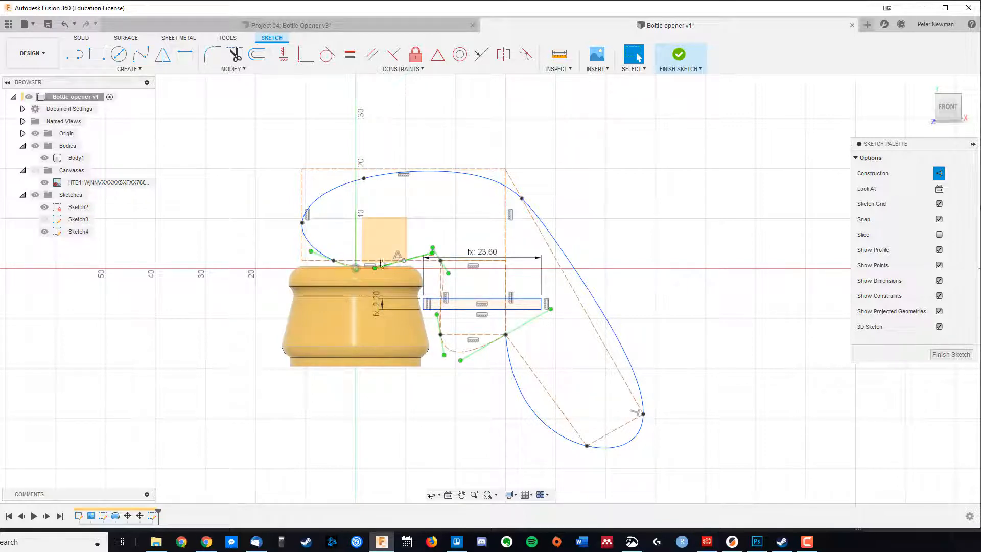
key(x)
click(440, 247)
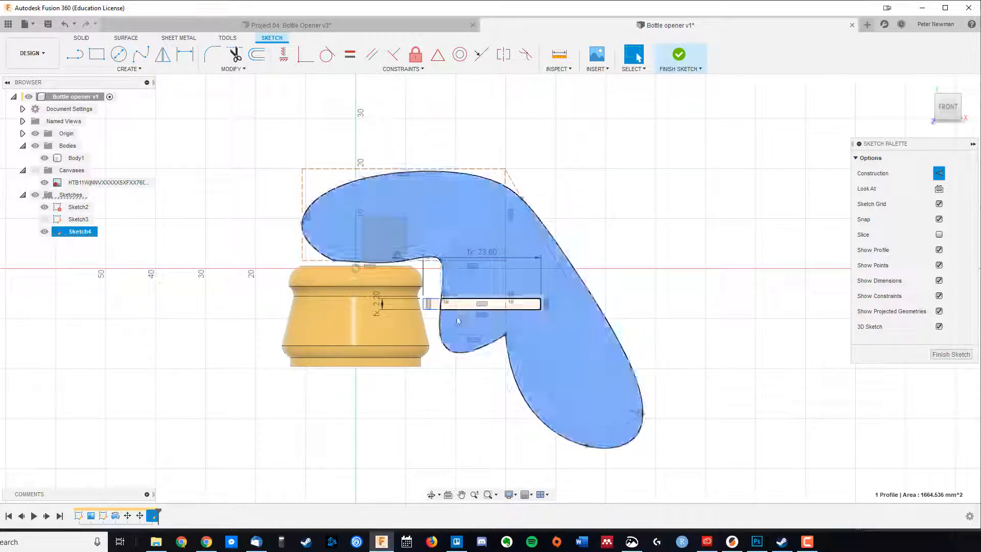
click(650, 250)
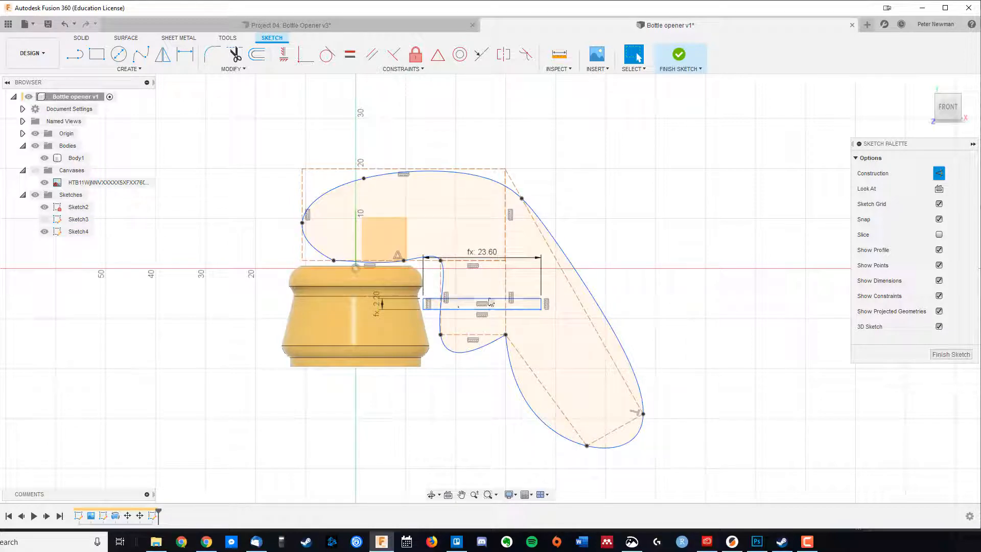
Reshape the handle's inner curve with the spline tangent handles at the lower rectangle's bottom-right, bottom-left and top-left corners
click(513, 410)
mouse_move(512, 408)
mouse_down()
mouse_move(532, 401)
mouse_move(541, 378)
mouse_move(534, 353)
mouse_move(577, 372)
mouse_move(562, 375)
mouse_up()
click(441, 336)
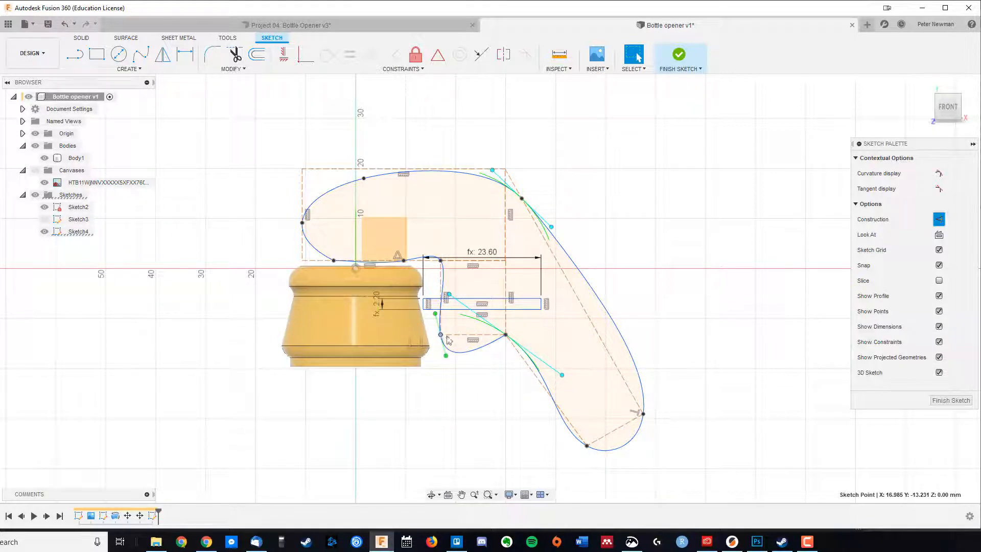
drag(446, 355, 460, 343)
click(438, 289)
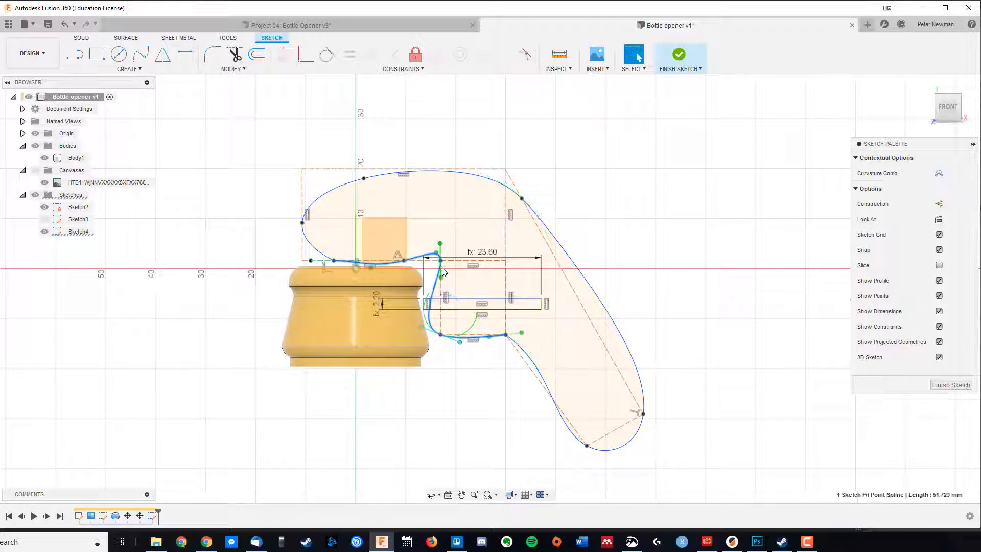
drag(441, 278, 457, 269)
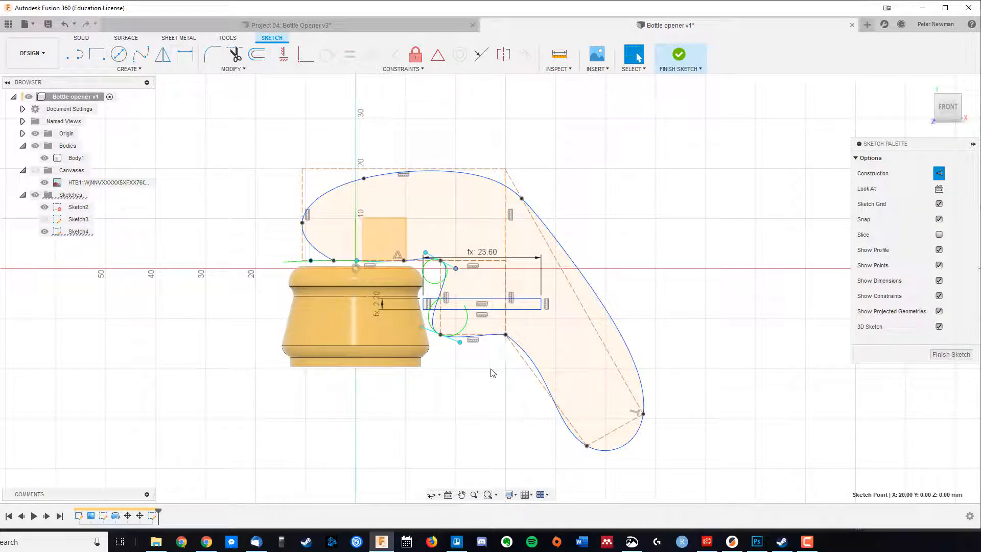
Finish the sketch and extrude the two closed handle profiles symmetrically about the sketch plane as a new body, wider than the bottle neck
mouse_move(656, 280)
shift+middle_down()
mouse_move(686, 291)
mouse_move(679, 297)
shift+middle_up()
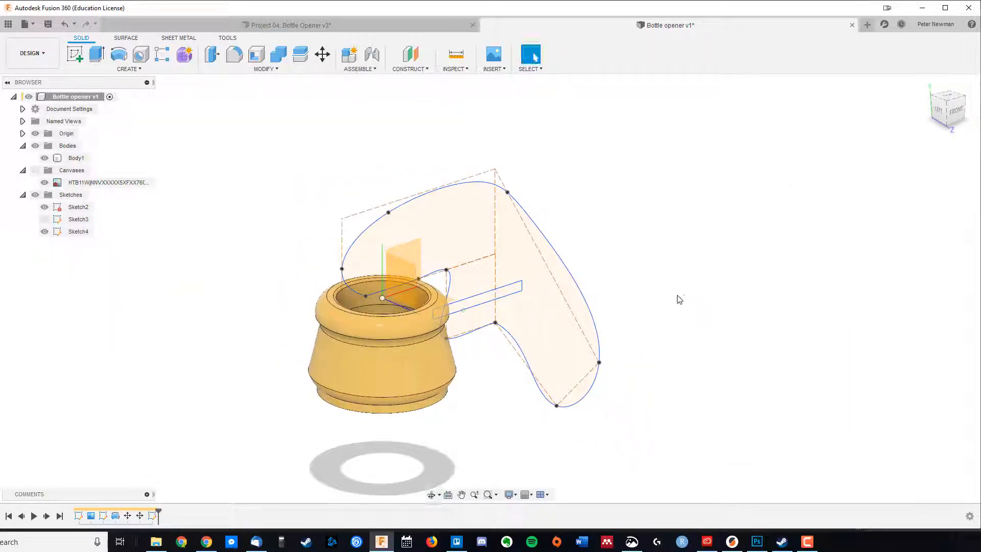
key(e)
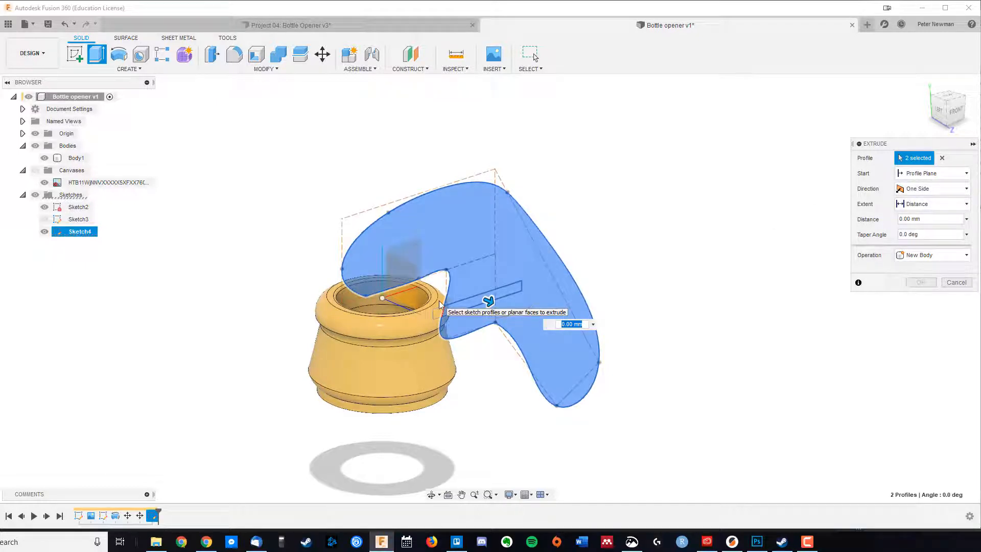
click(959, 203)
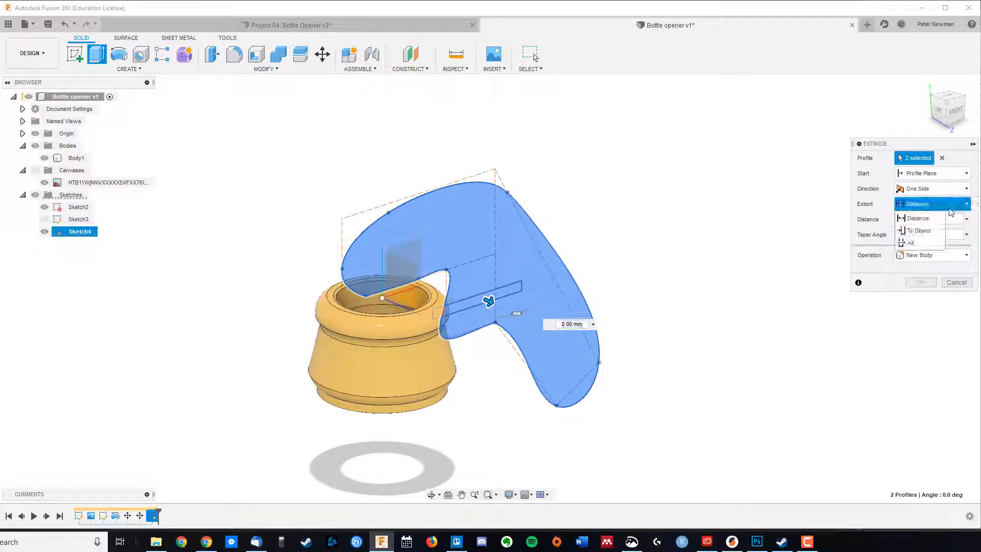
click(922, 234)
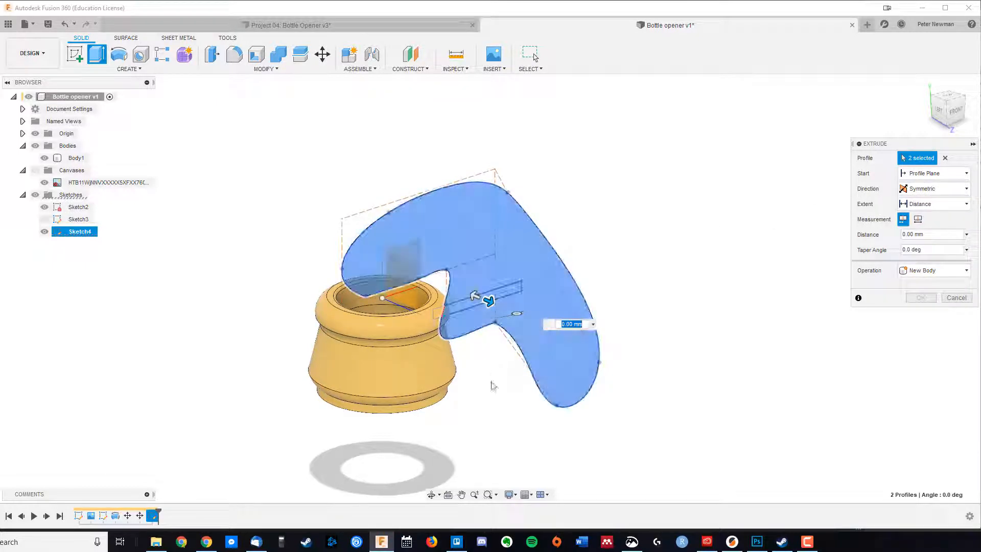
shift+middle_drag(525, 433, 564, 434)
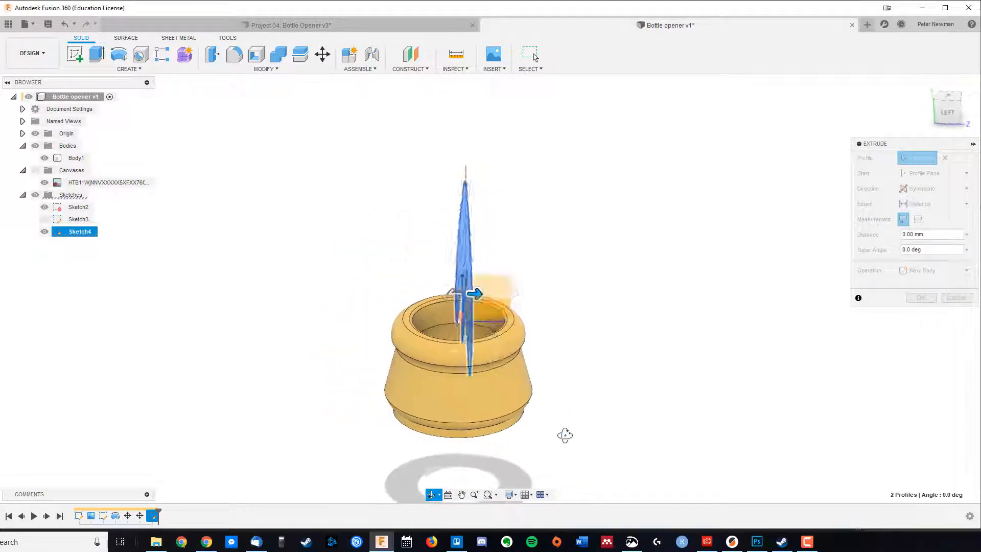
drag(475, 294, 551, 294)
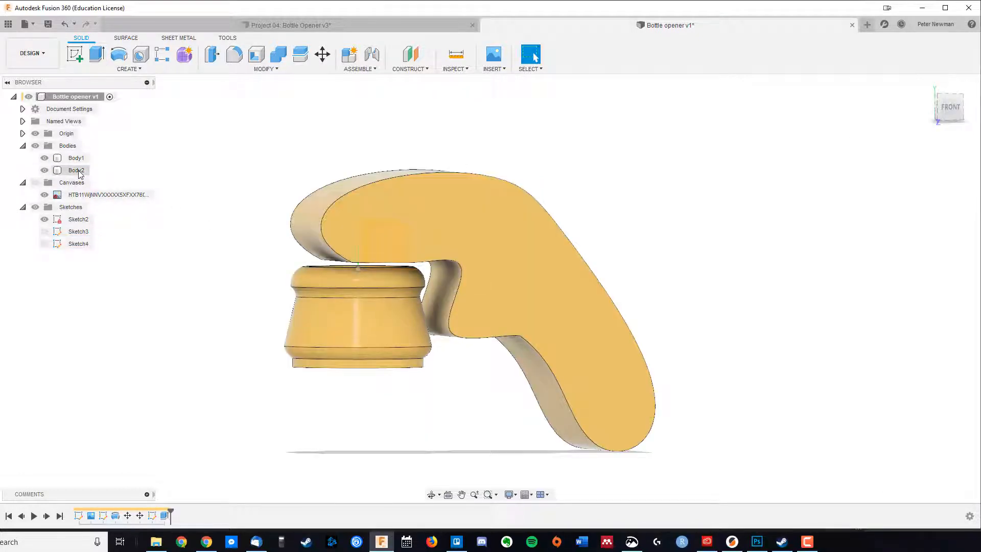
Show Sketch4 again and start an extruded cut of the coin slot rectangle's two profiles, with the distance set to coindiam/2
click(45, 244)
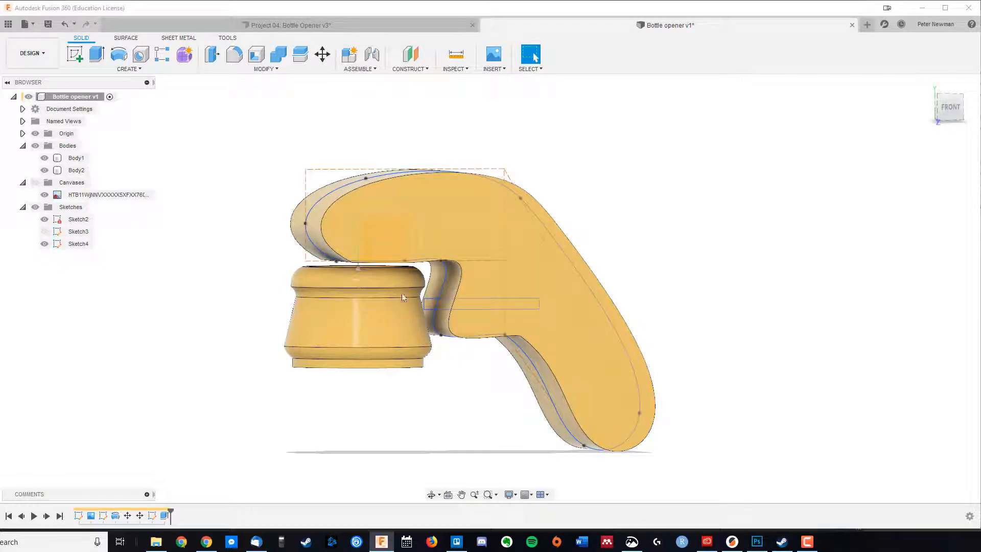
key(e)
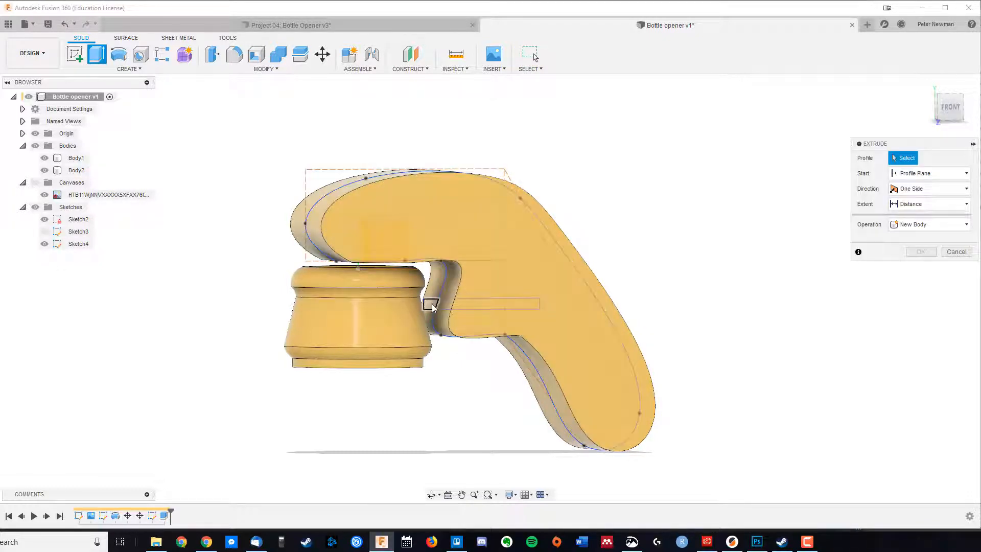
click(432, 306)
shift+middle_drag(432, 306, 546, 386)
text(coin)
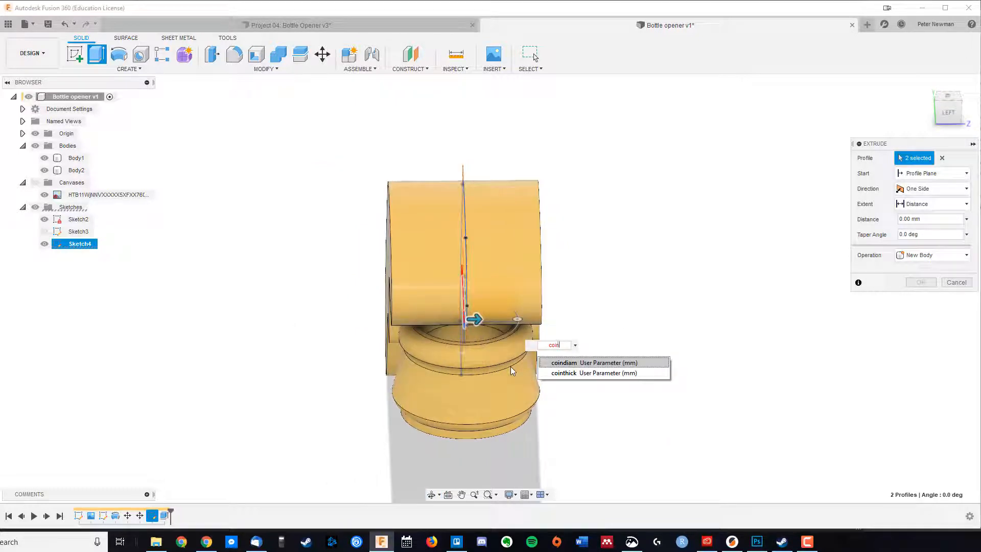
key(Return)
text(/2)
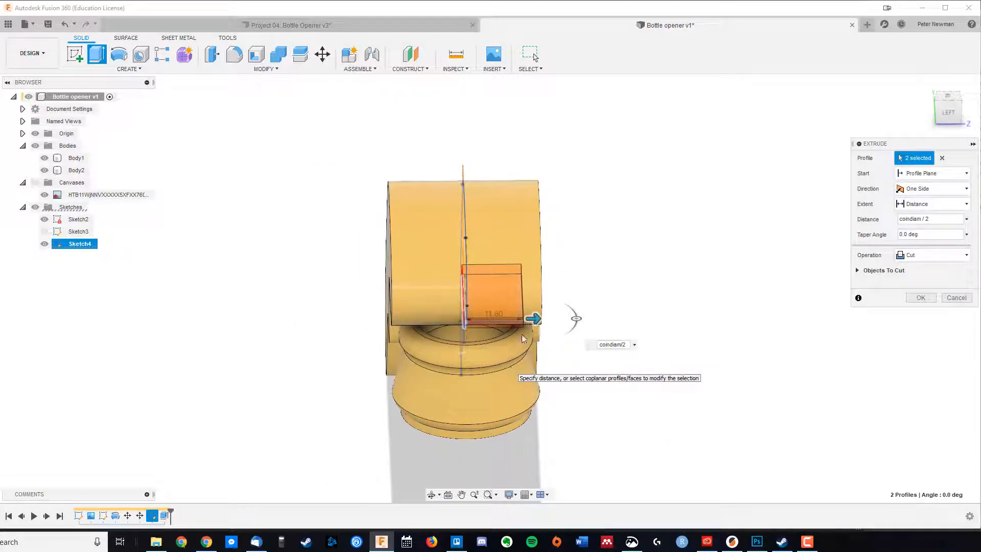
Make the coin slot cut symmetric, set its distance to coindiam / 2+0.2, and complete the extrusion
click(962, 189)
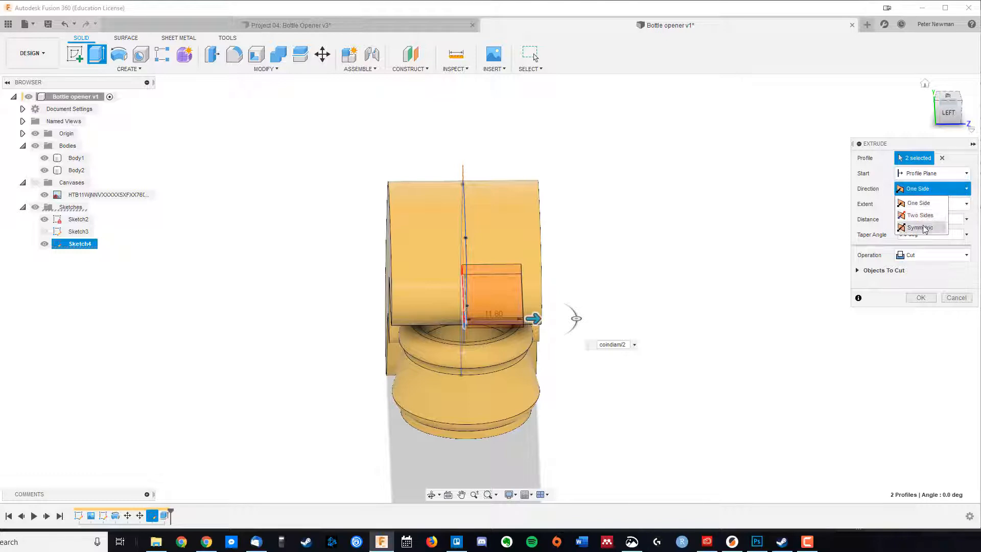
click(924, 228)
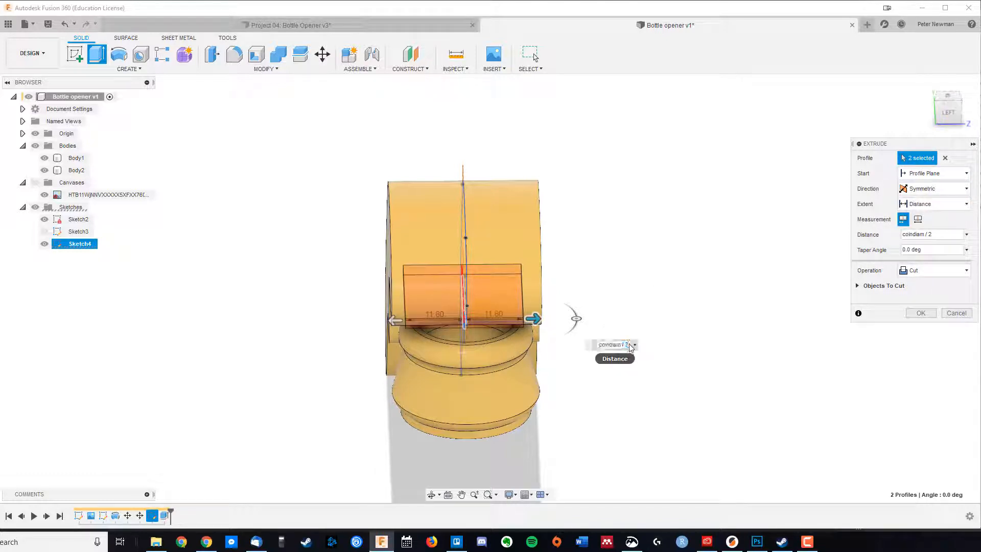
text(2)
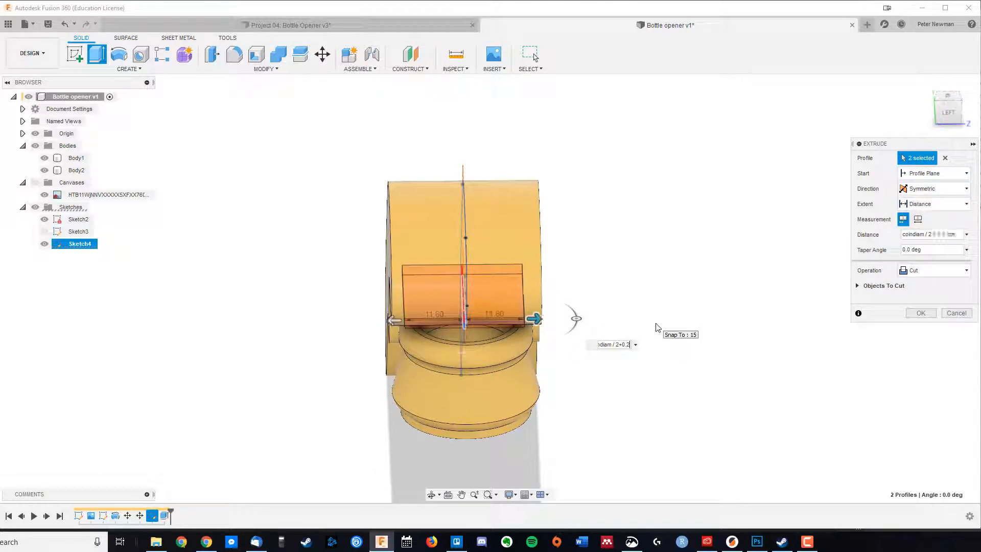
key(Return)
shift+middle_drag(631, 351, 534, 337)
scroll(520, 443, down, 2)
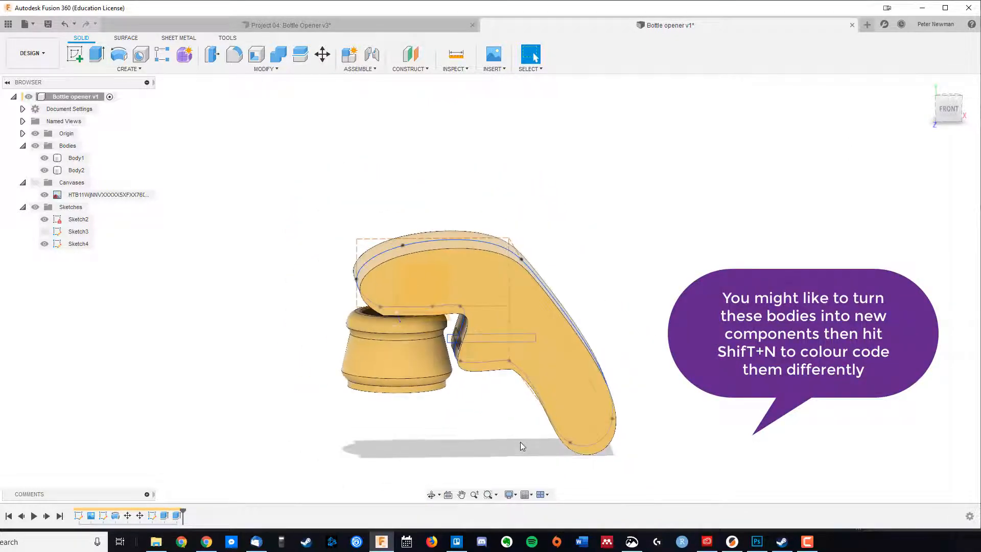
shift+middle_drag(533, 447, 485, 427)
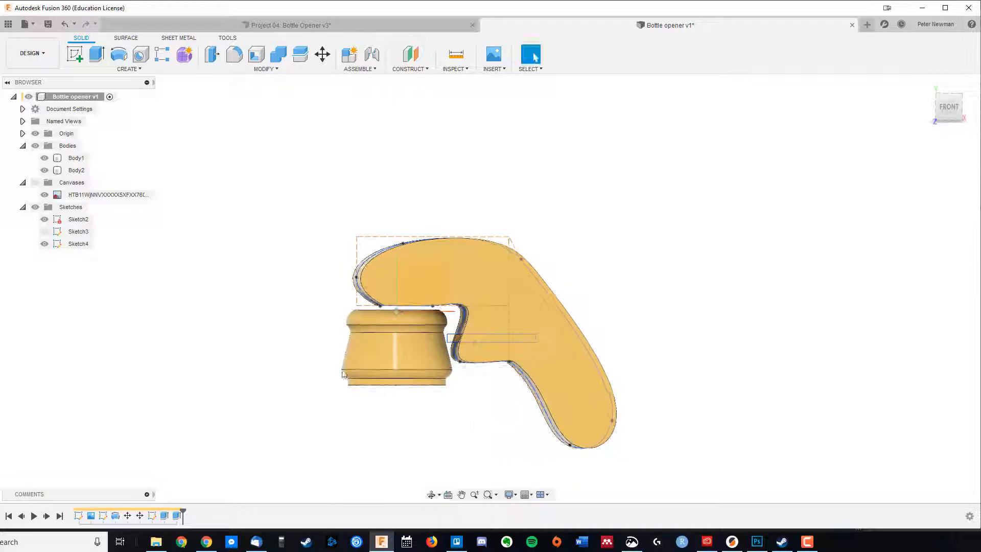